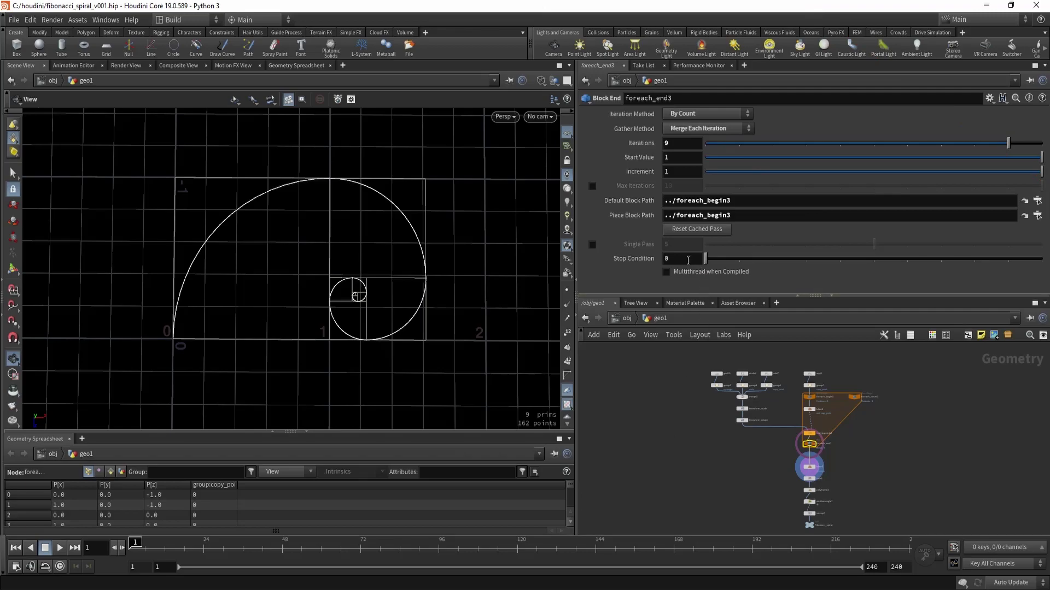
Step: Set the iterations of the foreach_end3 loop to 8
{"action": "left_click_drag", "start_coordinate": [1008, 143], "coordinate": [965, 162]}
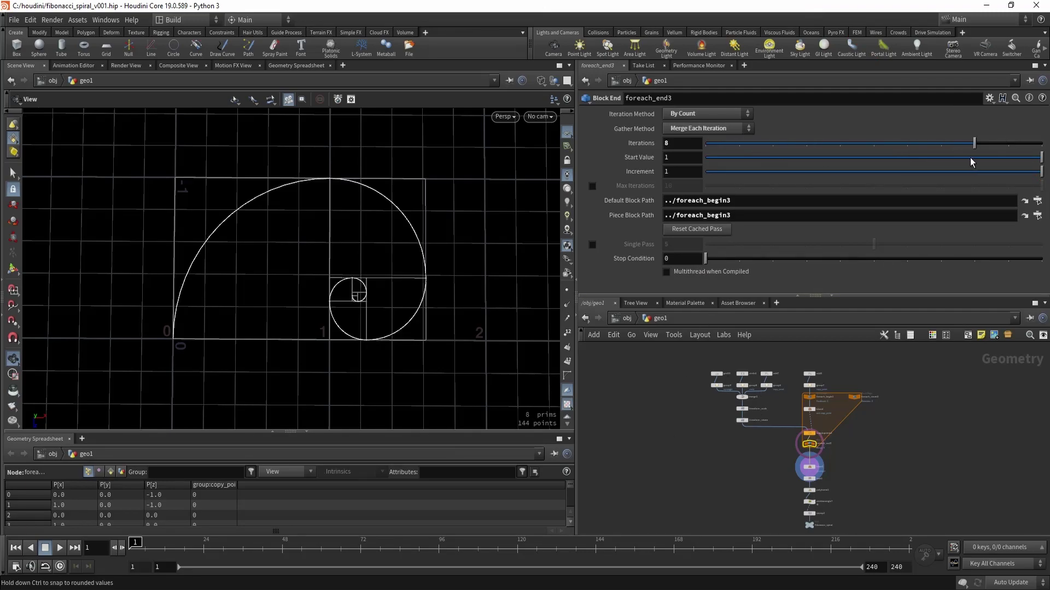
{"action": "middle_click_drag", "start_coordinate": [719, 457], "coordinate": [718, 444]}
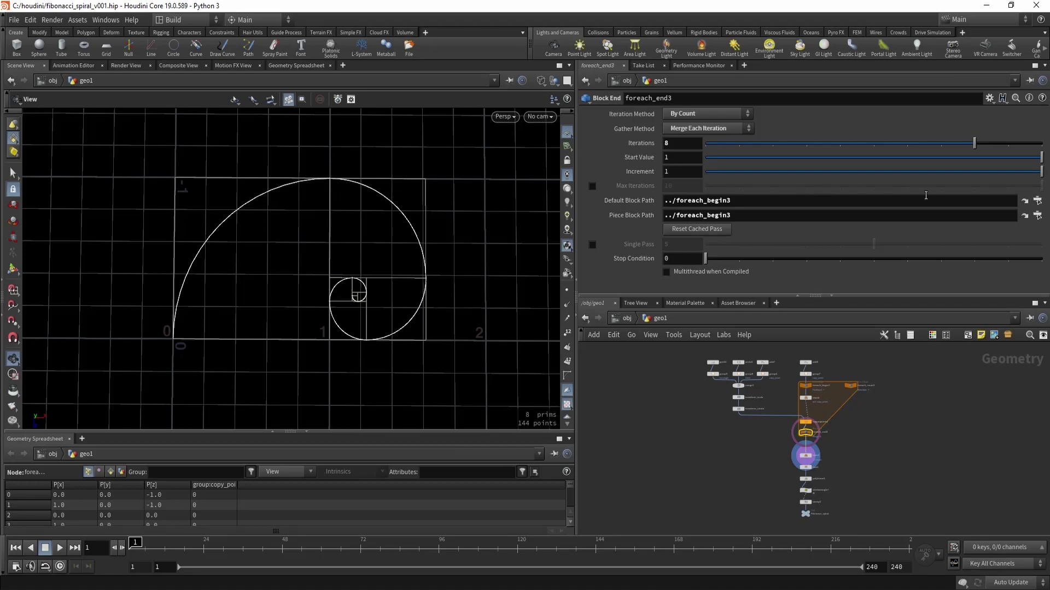
{"action": "mouse_move", "coordinate": [974, 145]}
{"action": "left_mouse_down"}
{"action": "mouse_move", "coordinate": [750, 149]}
{"action": "mouse_move", "coordinate": [1000, 160]}
{"action": "mouse_move", "coordinate": [899, 160]}
{"action": "mouse_move", "coordinate": [985, 161]}
{"action": "left_mouse_up"}
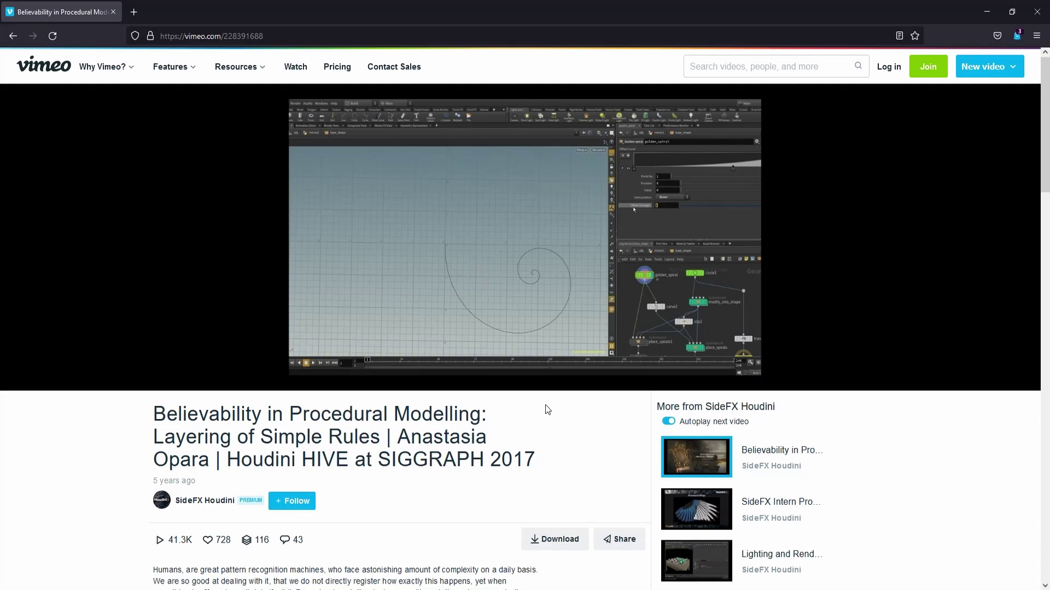
Step: In the web browser, examine the golden spiral article's construction diagram and the side lengths of its nested squares
{"action": "mouse_move", "coordinate": [563, 299]}
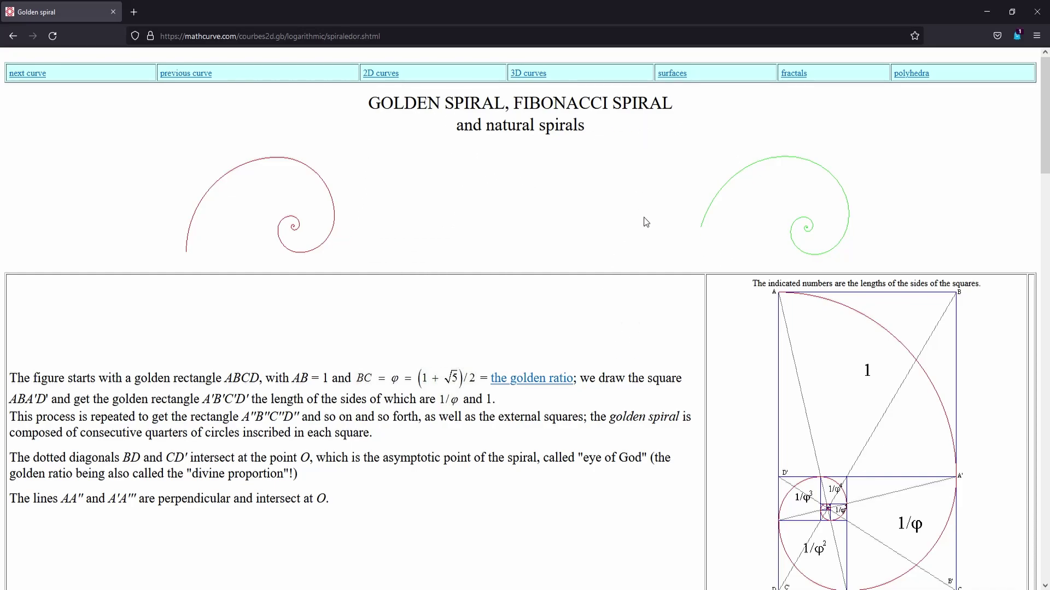
{"action": "scroll", "coordinate": [555, 288], "scroll_direction": "down", "scroll_amount": 3}
{"action": "scroll", "coordinate": [609, 279], "scroll_direction": "down", "scroll_amount": 3}
{"action": "scroll", "coordinate": [620, 427], "scroll_direction": "down", "scroll_amount": 17}
{"action": "scroll", "coordinate": [623, 422], "scroll_direction": "up", "scroll_amount": 7}
{"action": "scroll", "coordinate": [622, 422], "scroll_direction": "up", "scroll_amount": 12}
{"action": "scroll", "coordinate": [627, 405], "scroll_direction": "down", "scroll_amount": 2}
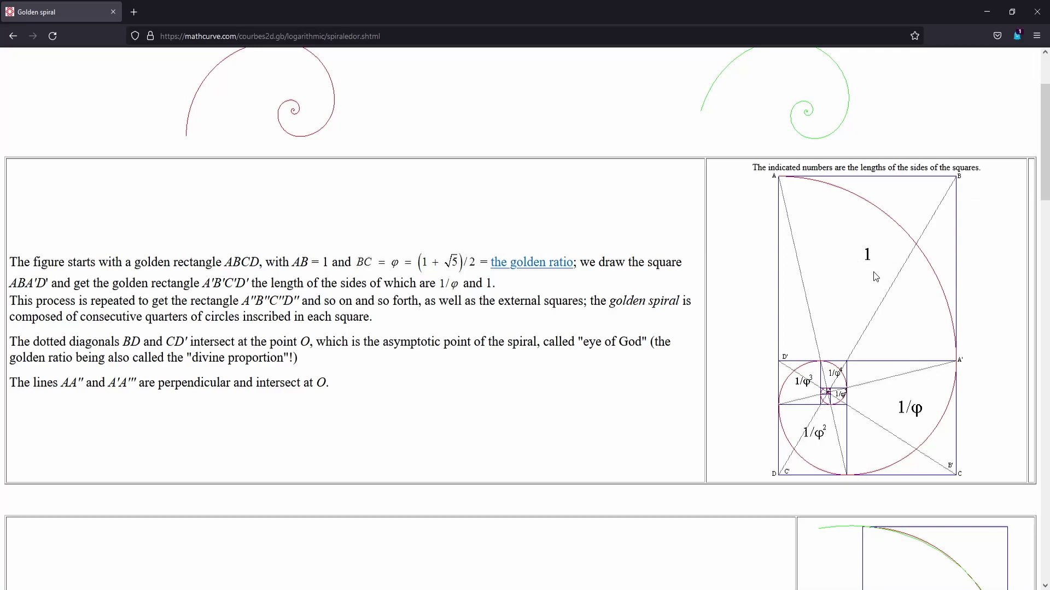
{"action": "scroll", "coordinate": [859, 287], "scroll_direction": "up", "scroll_amount": 1}
{"action": "scroll", "coordinate": [858, 290], "scroll_direction": "down", "scroll_amount": 1}
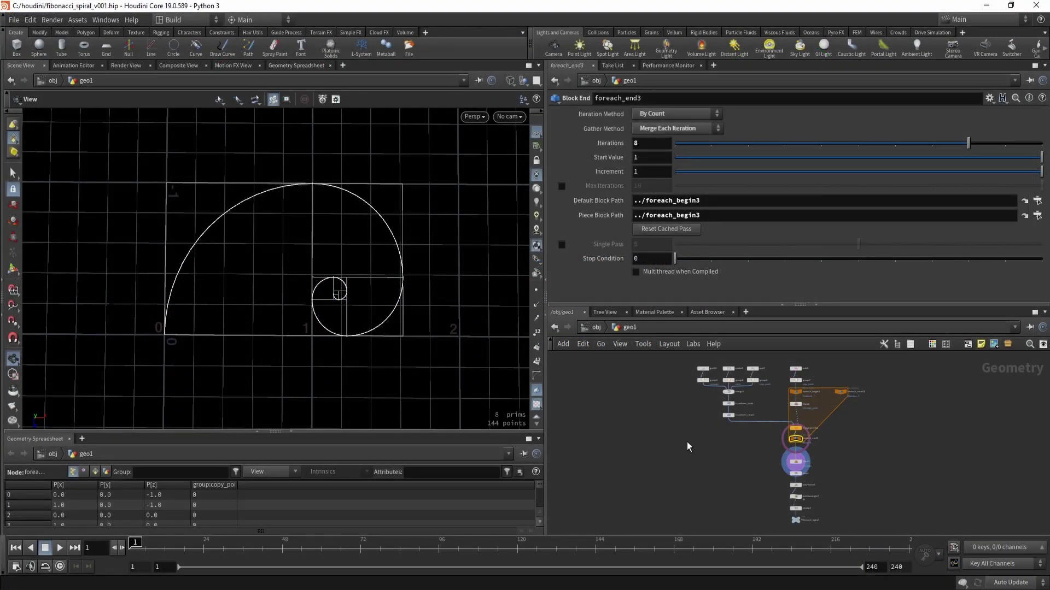
Step: Switch back to Houdini and display merge3 to inspect the combined base square and arc
{"action": "middle_click_drag", "start_coordinate": [687, 442], "coordinate": [684, 456]}
{"action": "mouse_move", "coordinate": [713, 437]}
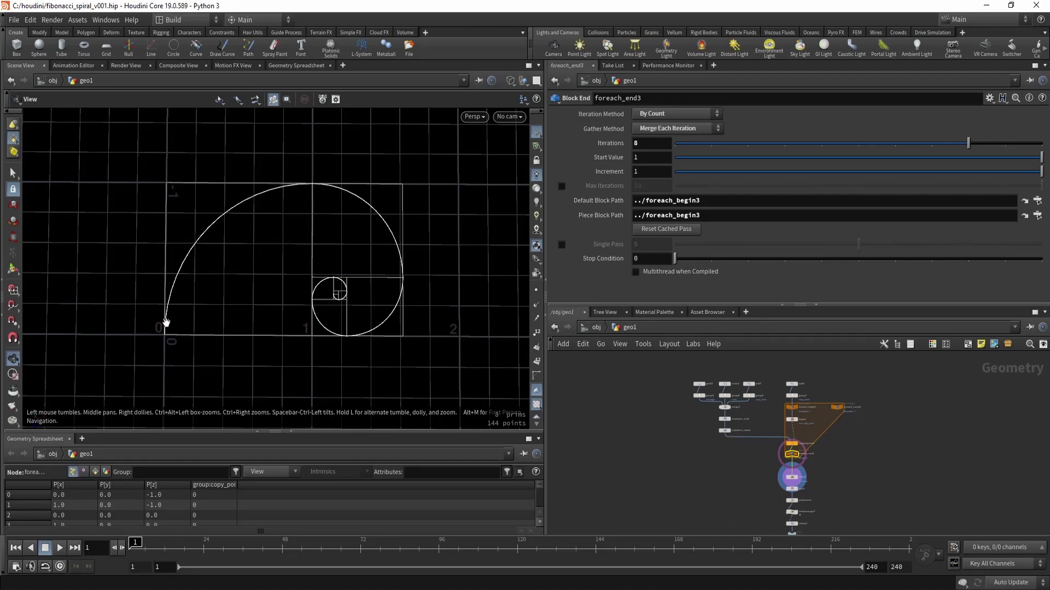
{"action": "middle_click_drag", "start_coordinate": [253, 269], "coordinate": [265, 262]}
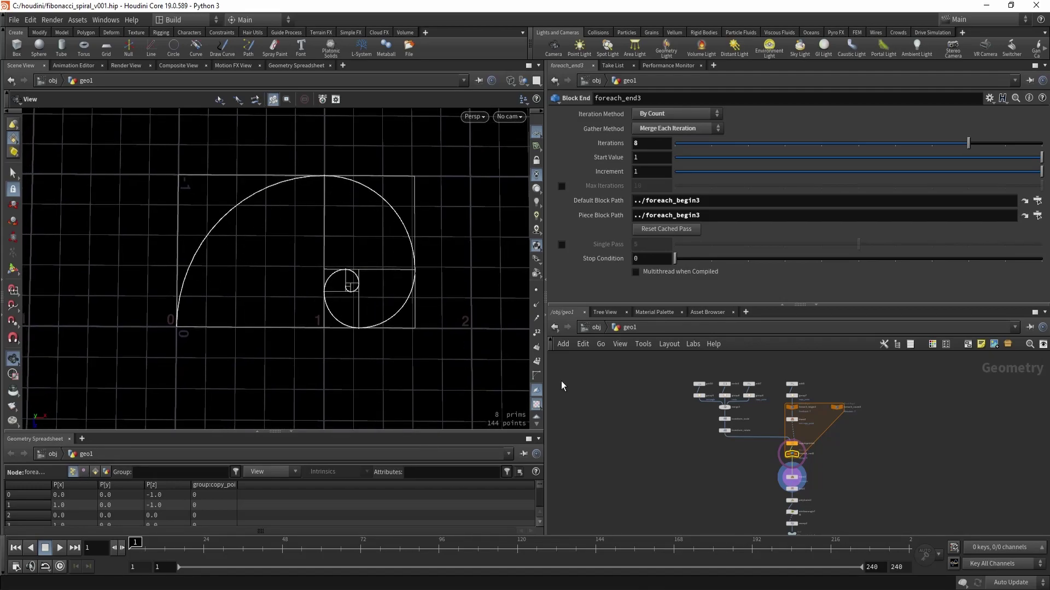
{"action": "scroll", "coordinate": [732, 399], "scroll_direction": "up", "scroll_amount": 5}
{"action": "scroll", "coordinate": [735, 397], "scroll_direction": "up", "scroll_amount": 2}
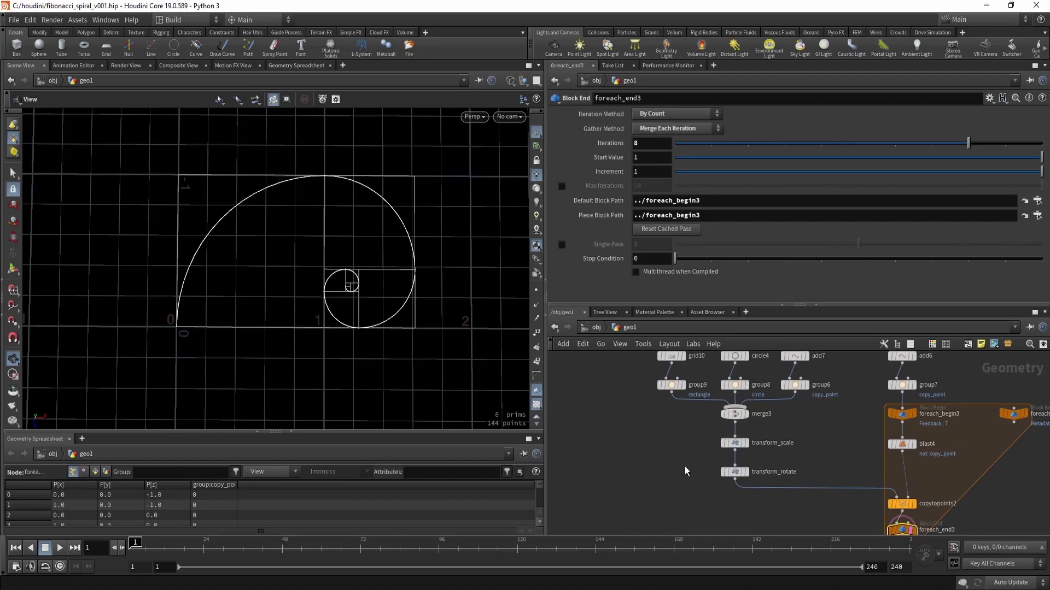
{"action": "left_click", "coordinate": [734, 472]}
{"action": "left_click", "coordinate": [730, 414]}
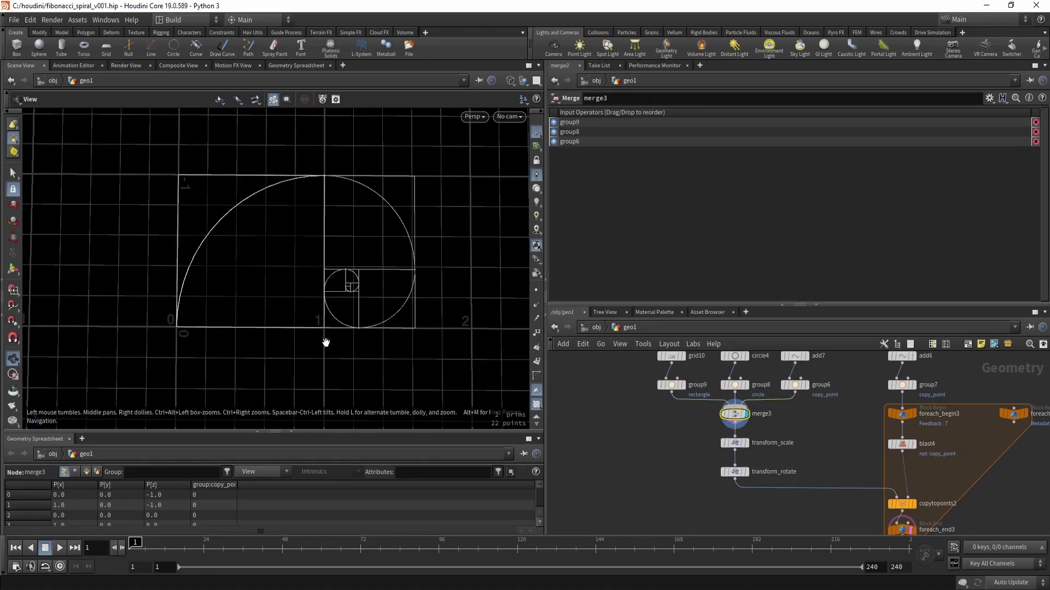
{"action": "middle_click_drag", "start_coordinate": [408, 311], "coordinate": [429, 312]}
Step: Display grid10 and inspect the size and center parameters of the base square
{"action": "middle_click_drag", "start_coordinate": [664, 413], "coordinate": [670, 454]}
{"action": "left_click_drag", "start_coordinate": [651, 378], "coordinate": [694, 438]}
{"action": "left_click", "coordinate": [688, 398]}
{"action": "key", "text": "r"}
{"action": "left_click_drag", "start_coordinate": [651, 392], "coordinate": [713, 409]}
{"action": "key", "text": "r"}
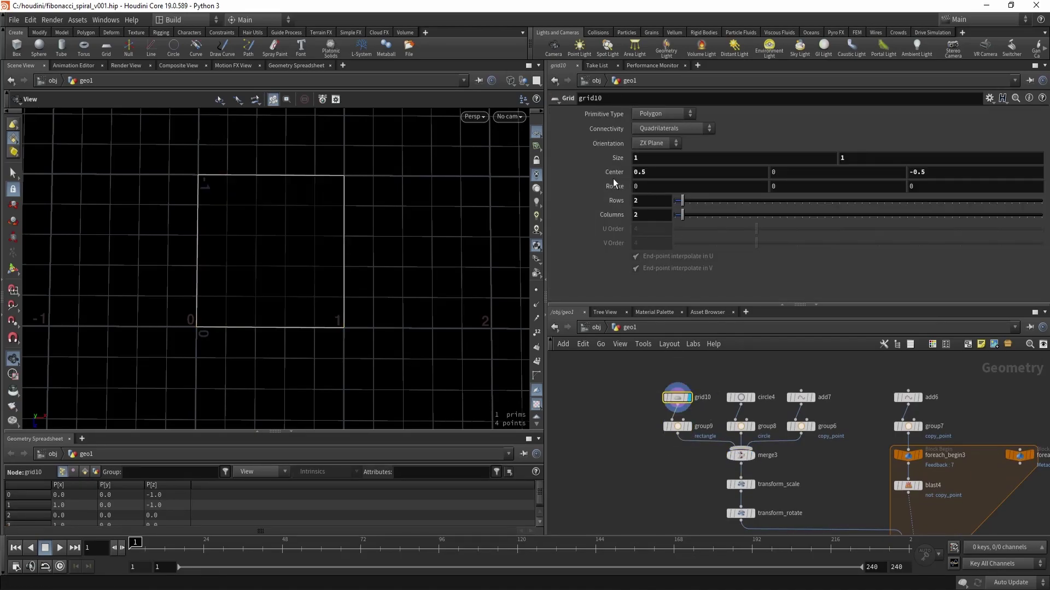
{"action": "middle_click_drag", "start_coordinate": [257, 290], "coordinate": [300, 300]}
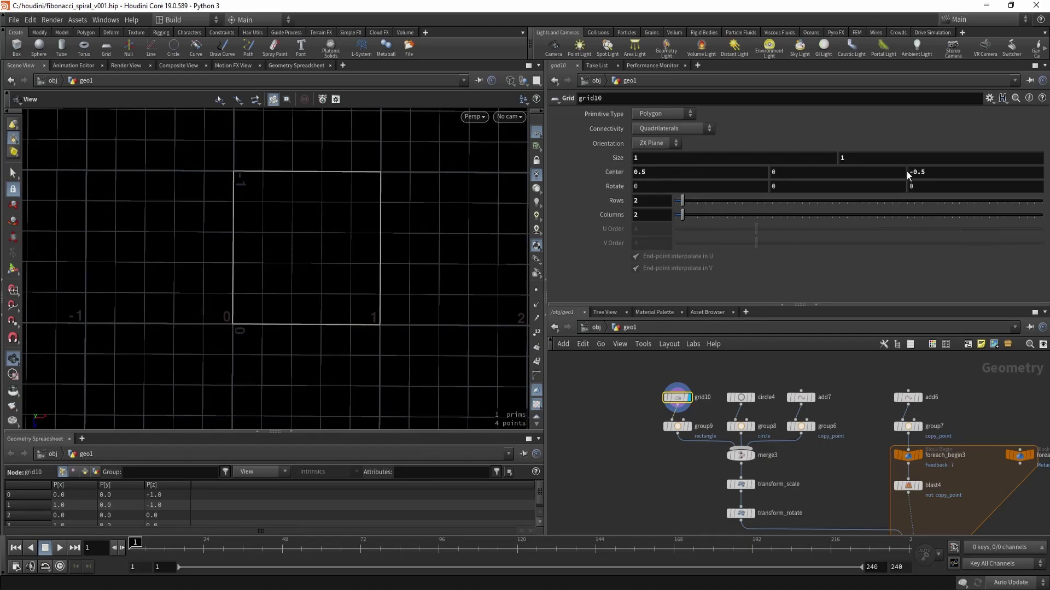
Step: Display circle4, try an end arc angle of 224, and undo the change
{"action": "middle_click_drag", "start_coordinate": [818, 470], "coordinate": [809, 463]}
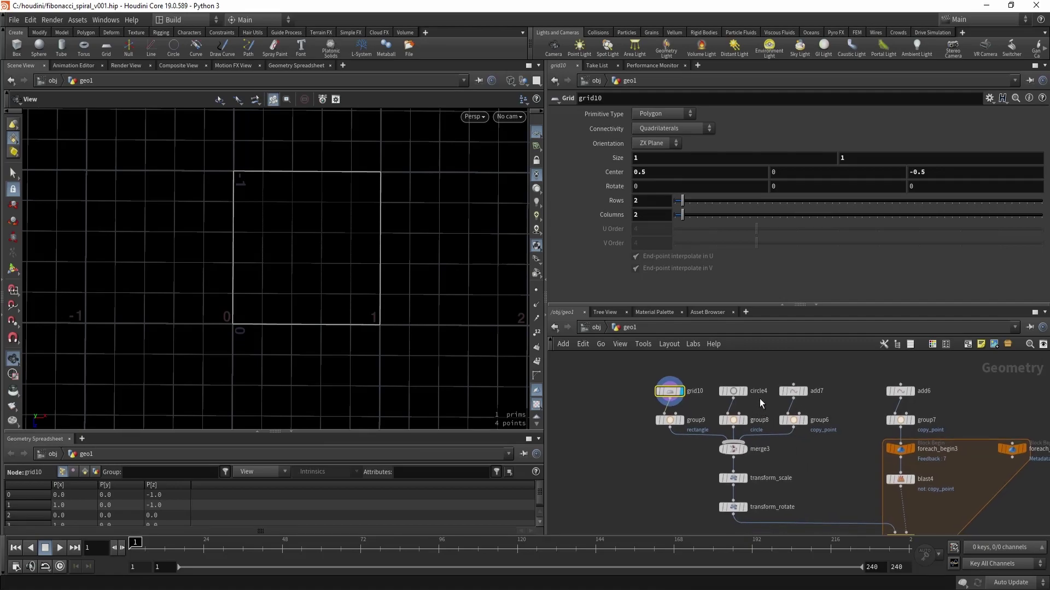
{"action": "left_click", "coordinate": [733, 391]}
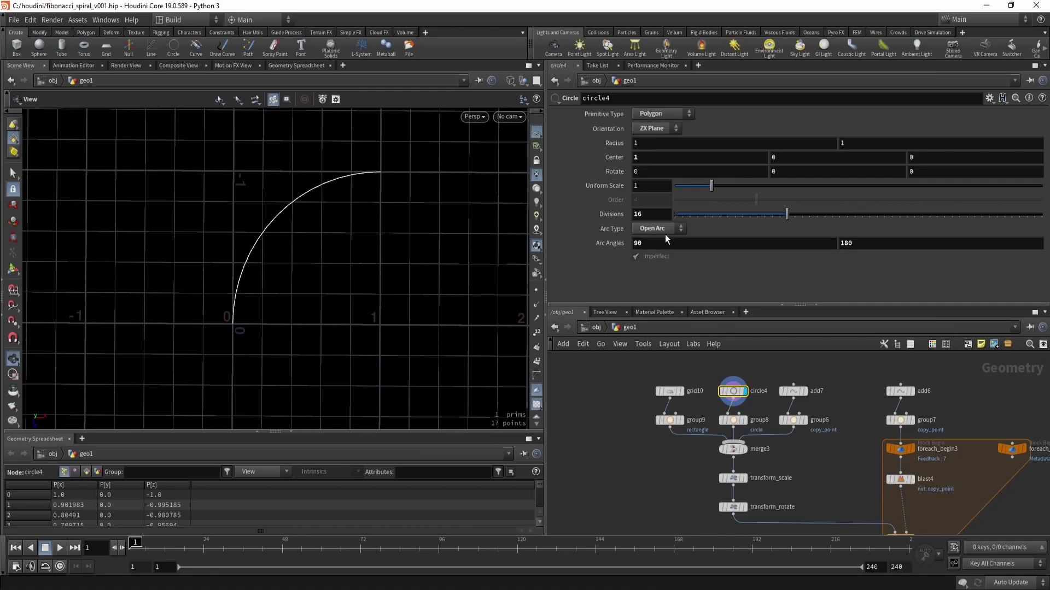
{"action": "middle_click_drag", "start_coordinate": [869, 243], "coordinate": [919, 224]}
{"action": "mouse_move", "coordinate": [306, 289]}
{"action": "right_mouse_down", "text": "space"}
{"action": "mouse_move", "coordinate": [274, 290]}
{"action": "mouse_move", "coordinate": [290, 295]}
{"action": "right_mouse_up", "text": "space"}
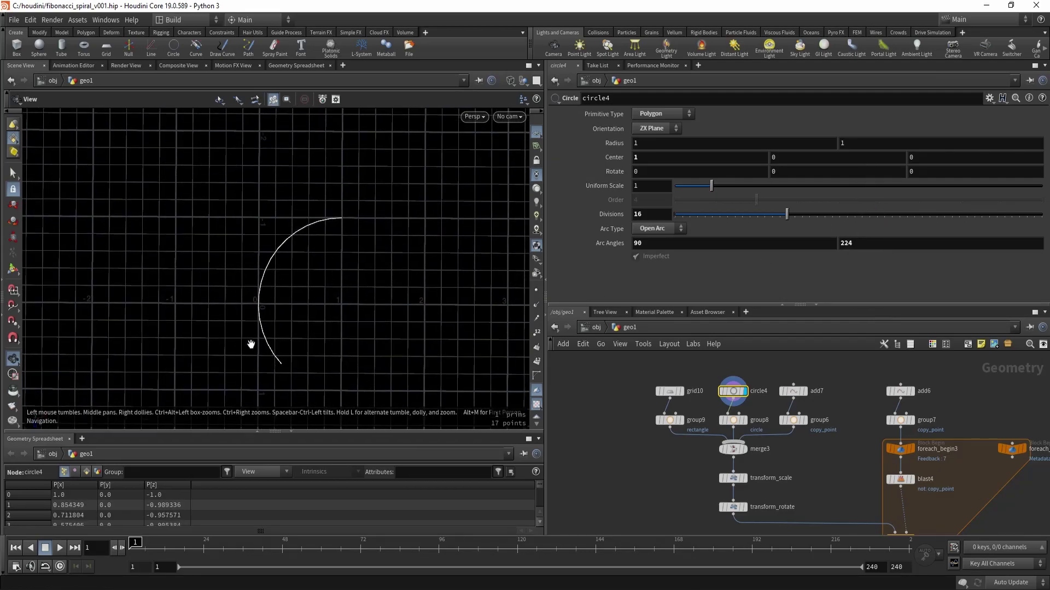
{"action": "key", "text": "ctrl+z"}
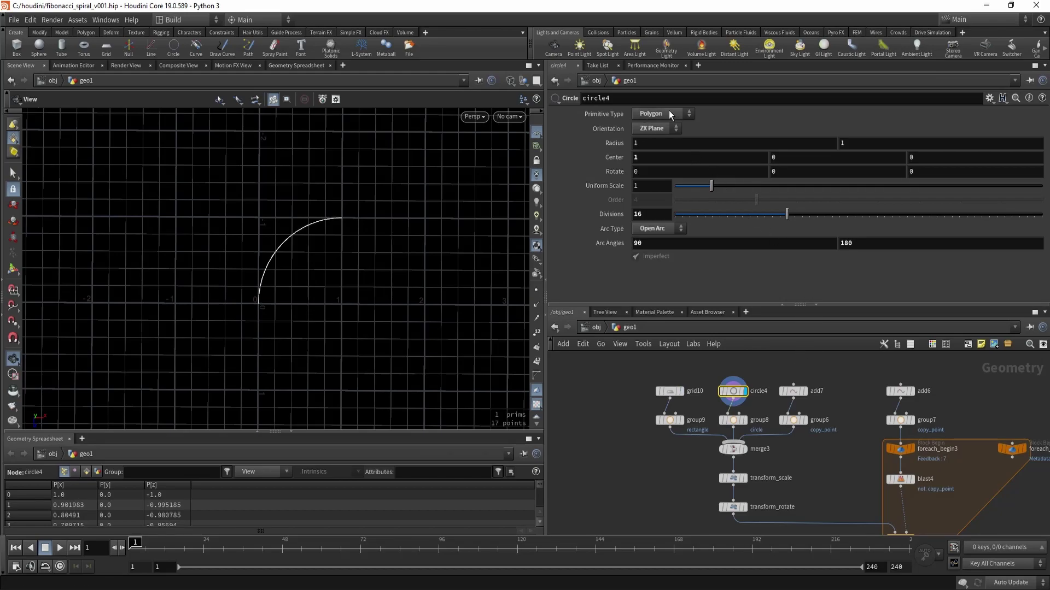
{"action": "scroll", "coordinate": [360, 257], "scroll_direction": "up", "scroll_amount": 2}
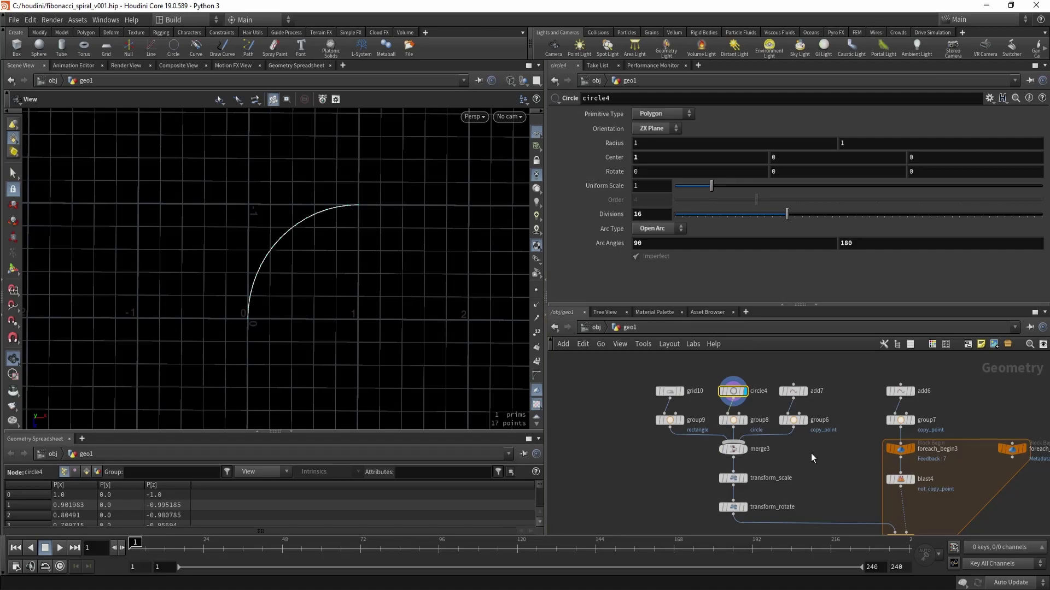
Step: Display group6 with merge3 as a template for reference, and inspect the parameters of add7 and group6
{"action": "middle_click_drag", "start_coordinate": [811, 454], "coordinate": [797, 455]}
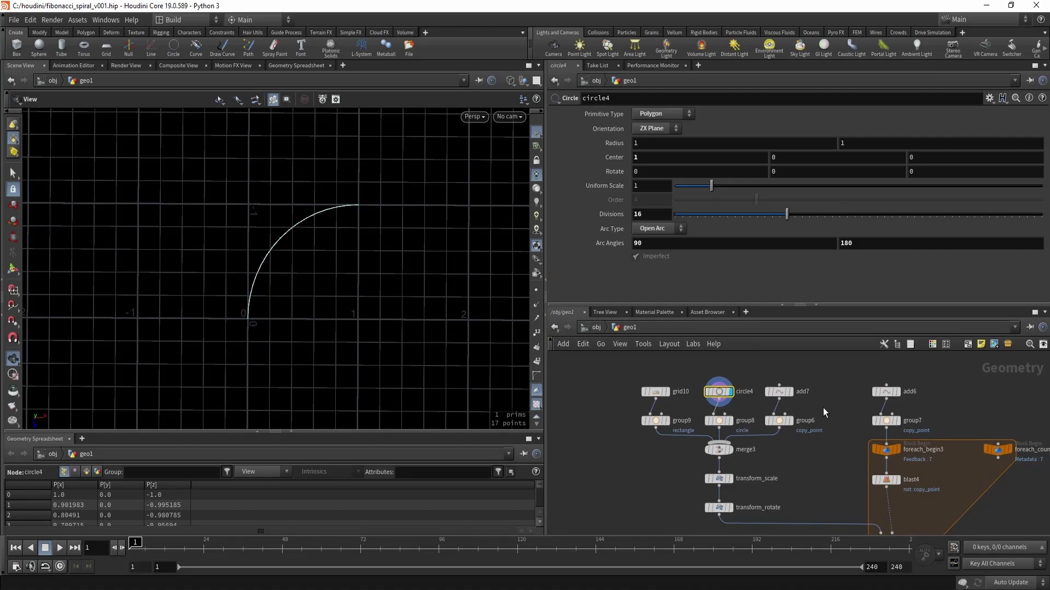
{"action": "left_click", "coordinate": [776, 421]}
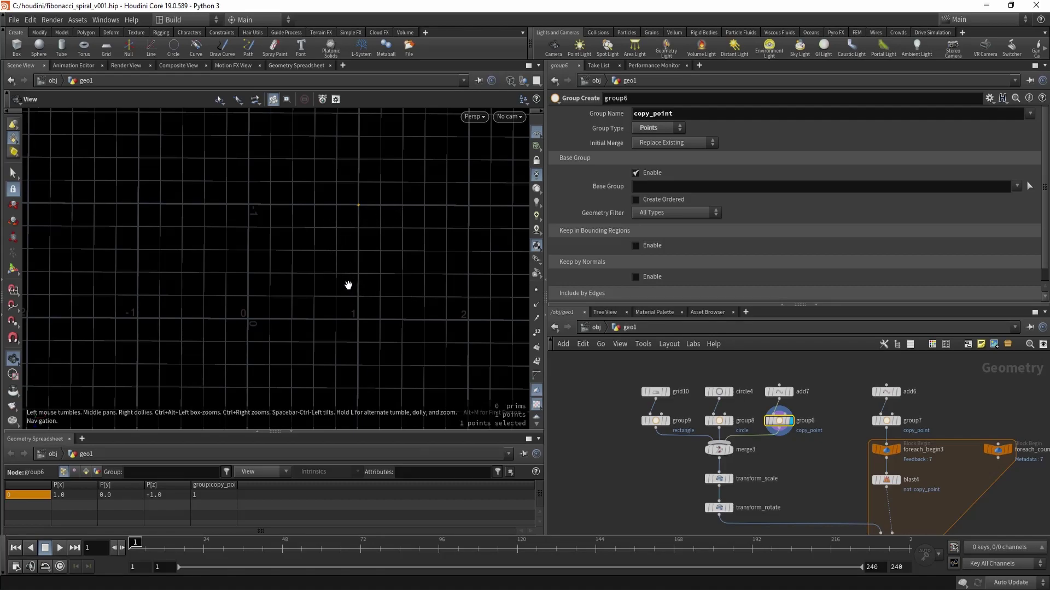
{"action": "left_click_drag", "start_coordinate": [321, 286], "coordinate": [293, 249]}
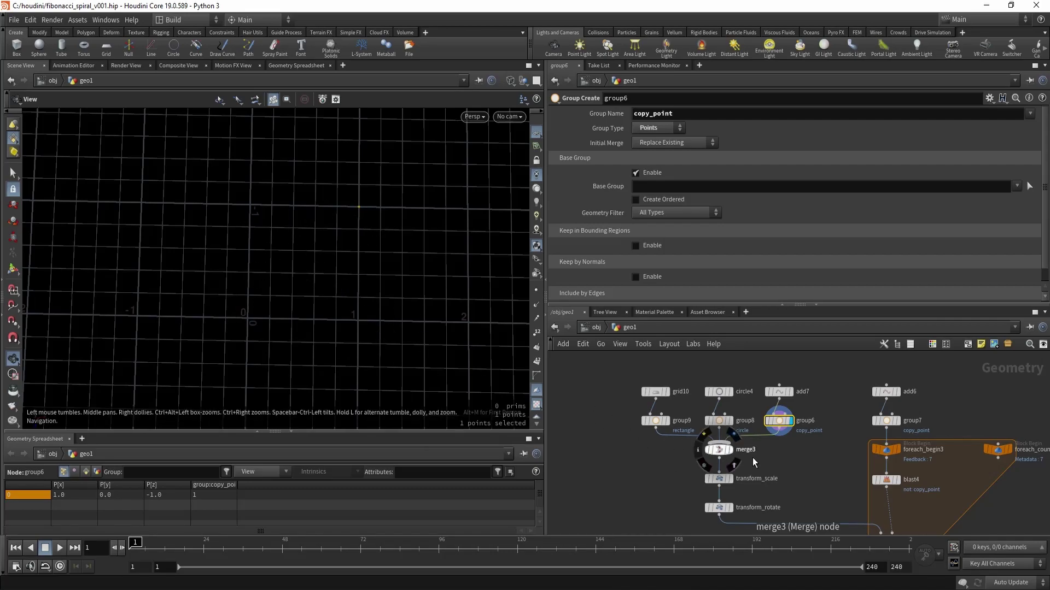
{"action": "left_click", "coordinate": [708, 449]}
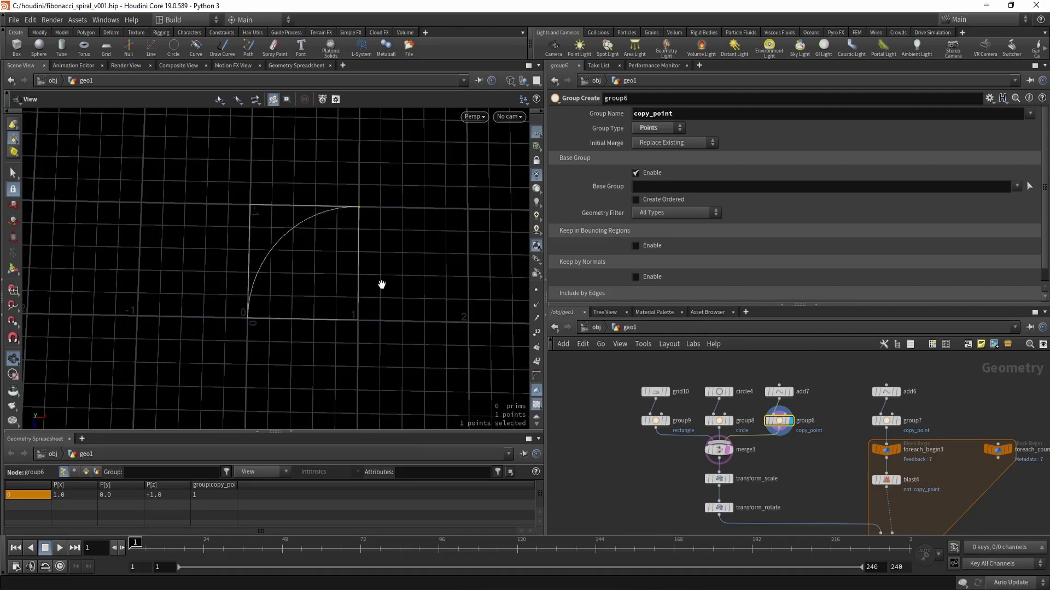
{"action": "middle_click_drag", "start_coordinate": [354, 270], "coordinate": [337, 286]}
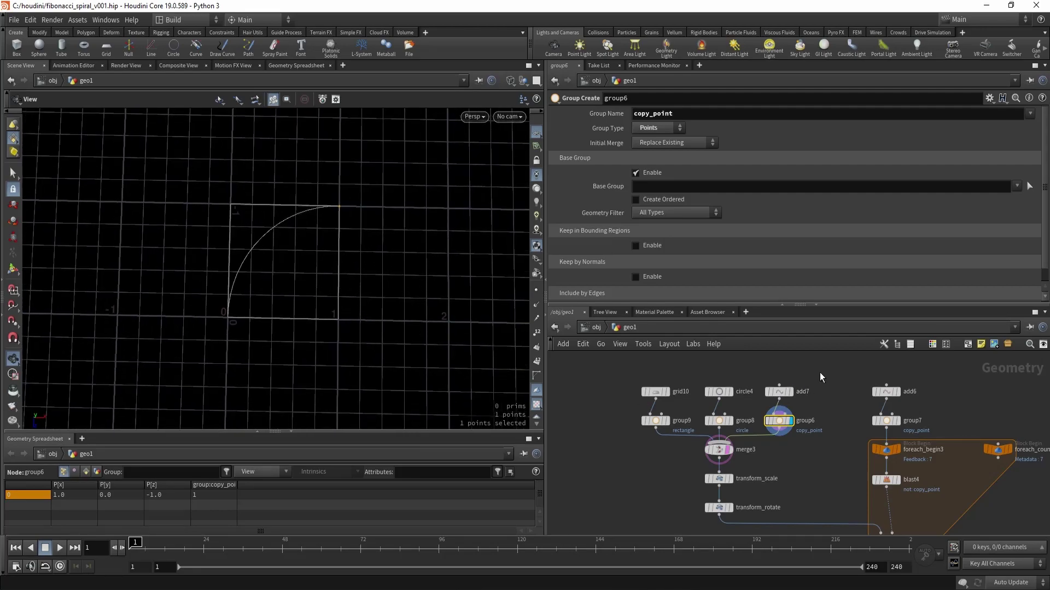
{"action": "left_click", "coordinate": [777, 396]}
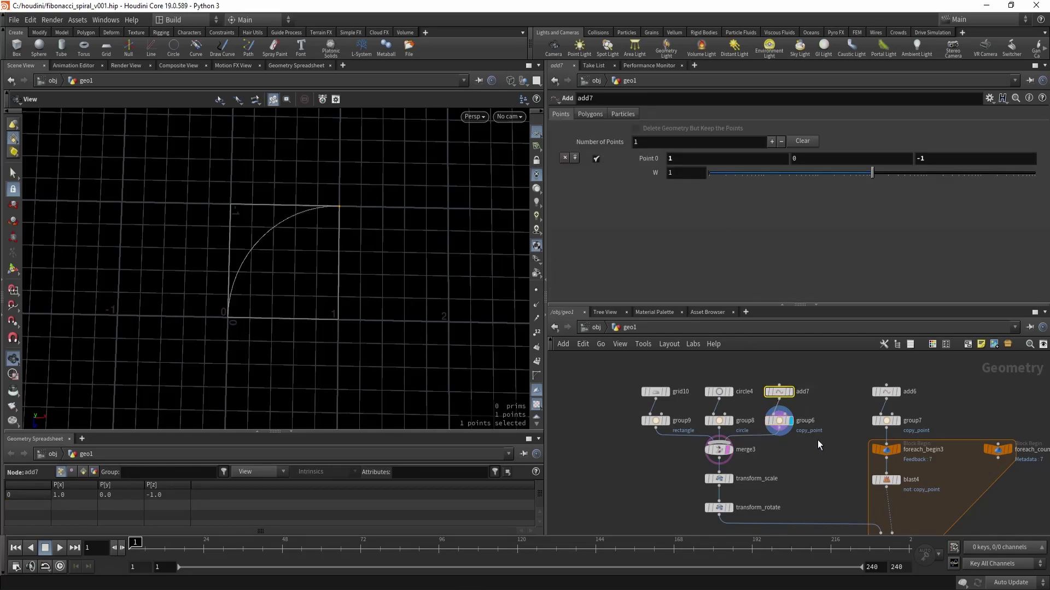
{"action": "left_click", "coordinate": [778, 420]}
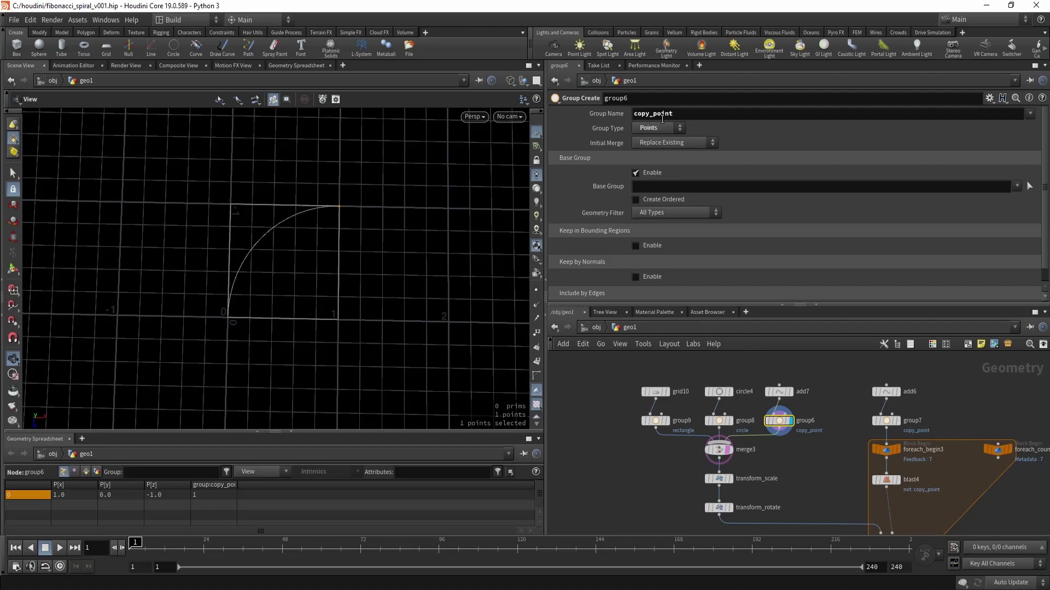
Step: Display transform_scale and transform_rotate in turn and examine their uniform scale and Y rotation expressions
{"action": "scroll", "coordinate": [663, 464], "scroll_direction": "down", "scroll_amount": 3}
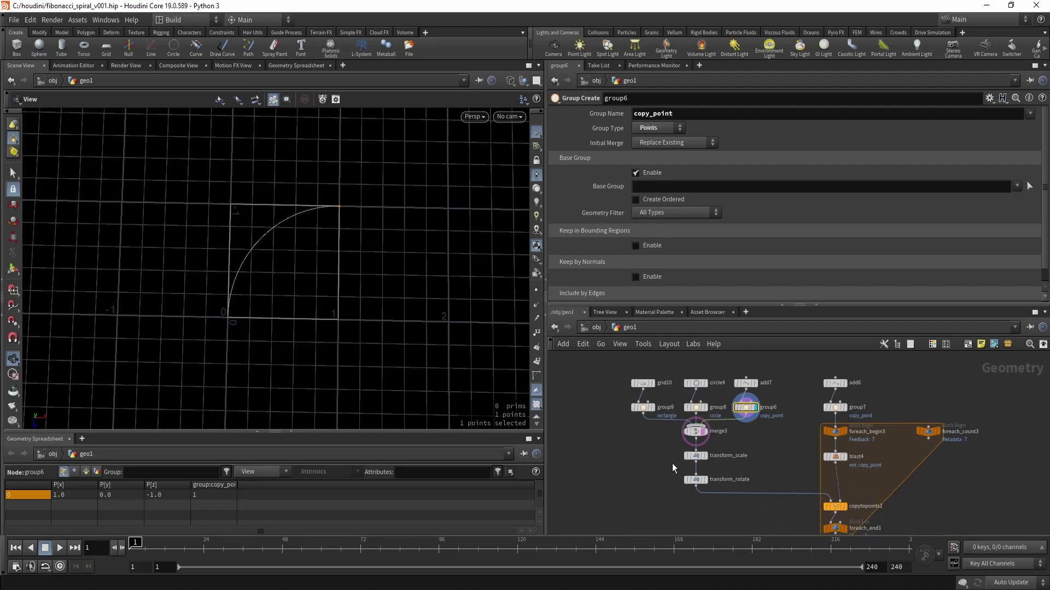
{"action": "left_click_drag", "start_coordinate": [725, 465], "coordinate": [726, 464]}
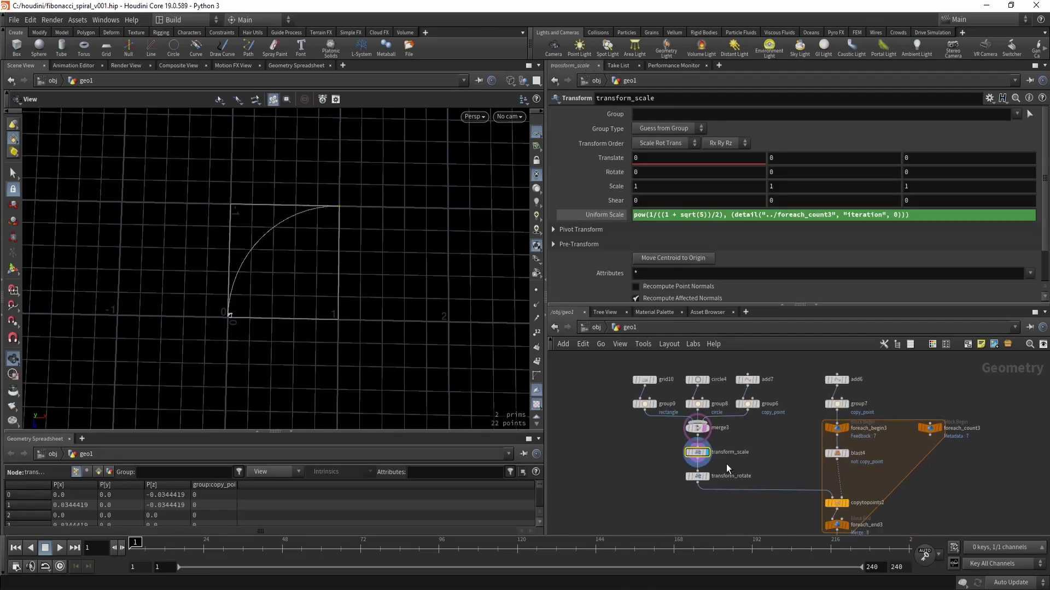
{"action": "scroll", "coordinate": [287, 317], "scroll_direction": "up", "scroll_amount": 1}
{"action": "scroll", "coordinate": [286, 317], "scroll_direction": "up", "scroll_amount": 2}
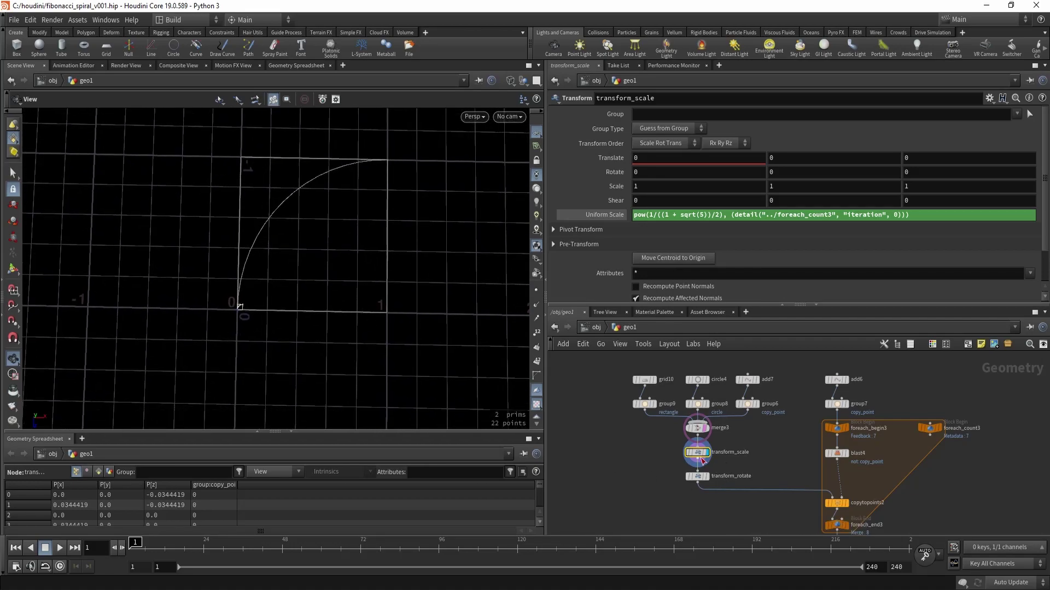
{"action": "scroll", "coordinate": [744, 456], "scroll_direction": "up", "scroll_amount": 2}
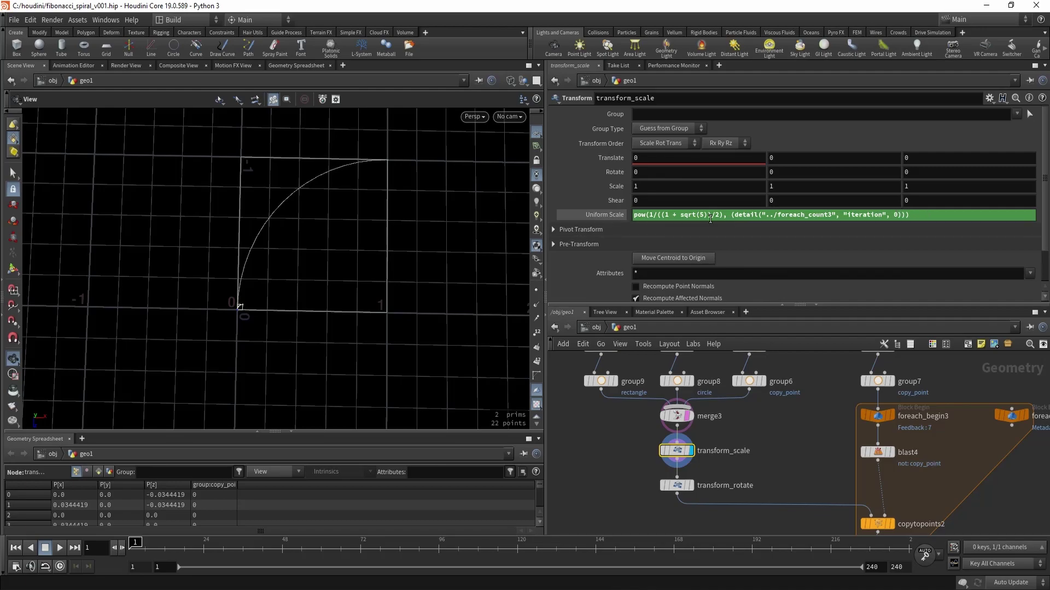
{"action": "middle_click_drag", "start_coordinate": [628, 449], "coordinate": [663, 434]}
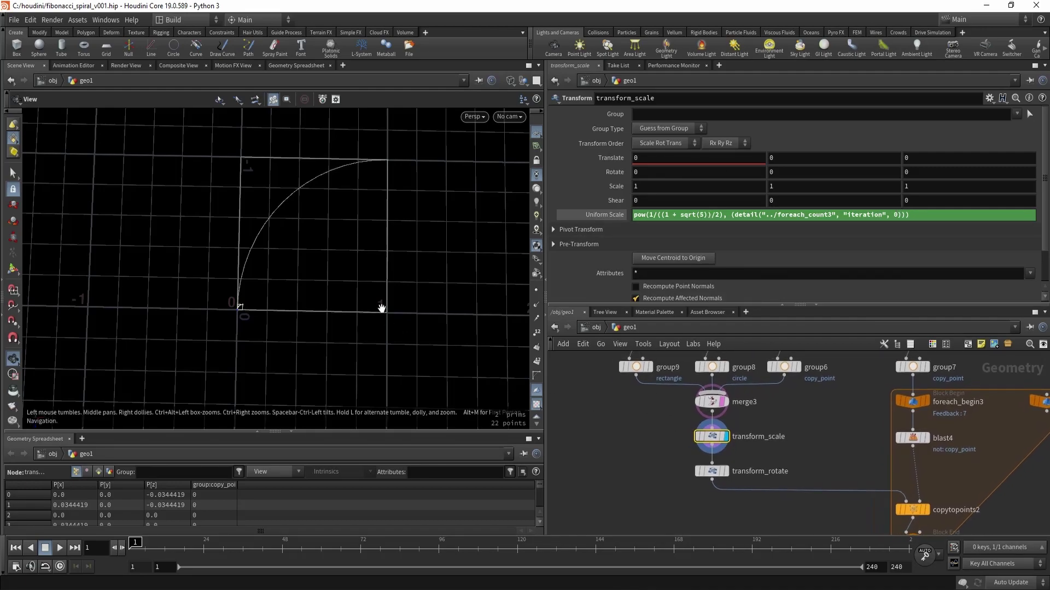
{"action": "right_click_drag", "start_coordinate": [383, 306], "coordinate": [318, 302]}
{"action": "middle_click_drag", "start_coordinate": [318, 302], "coordinate": [314, 310]}
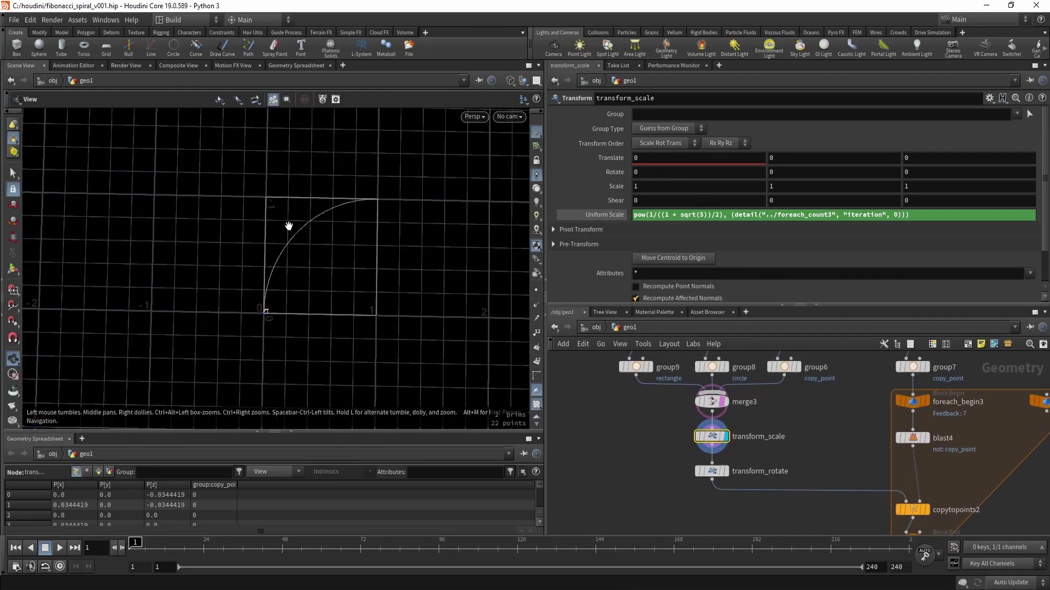
{"action": "left_click", "coordinate": [708, 471]}
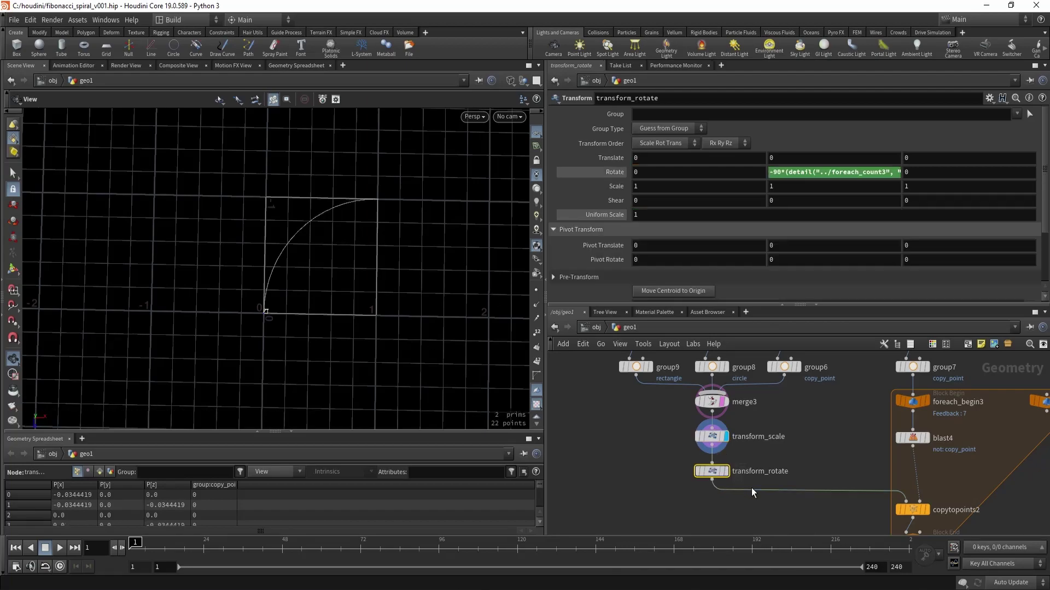
{"action": "key", "text": "r"}
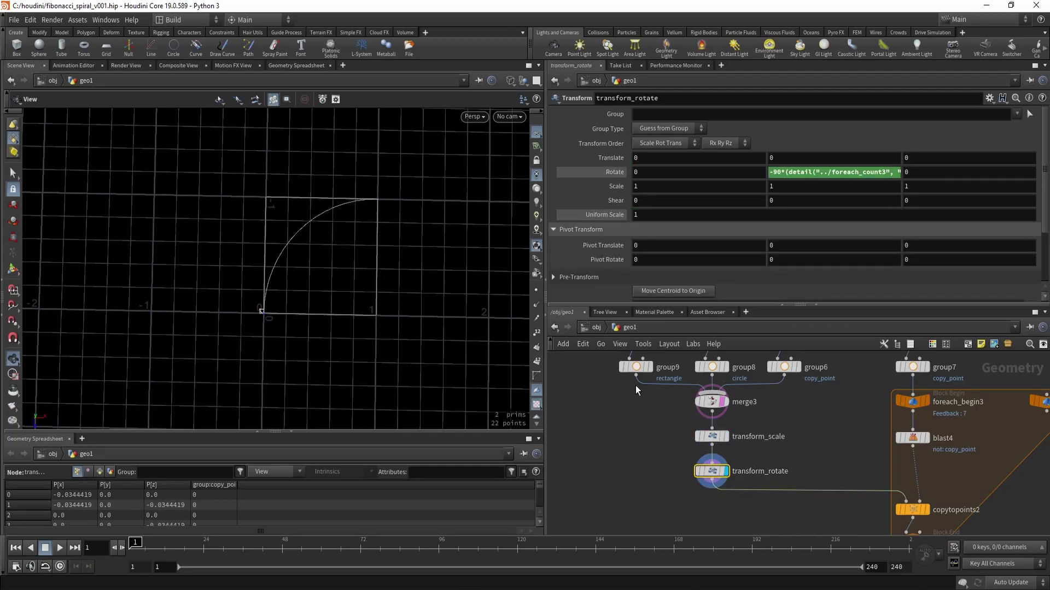
Step: Display add6 and examine the loop's starting point relative to the templated base square
{"action": "scroll", "coordinate": [805, 467], "scroll_direction": "down", "scroll_amount": 3}
{"action": "middle_click_drag", "start_coordinate": [782, 453], "coordinate": [752, 435]}
{"action": "scroll", "coordinate": [728, 442], "scroll_direction": "down", "scroll_amount": 3}
{"action": "scroll", "coordinate": [779, 402], "scroll_direction": "up", "scroll_amount": 3}
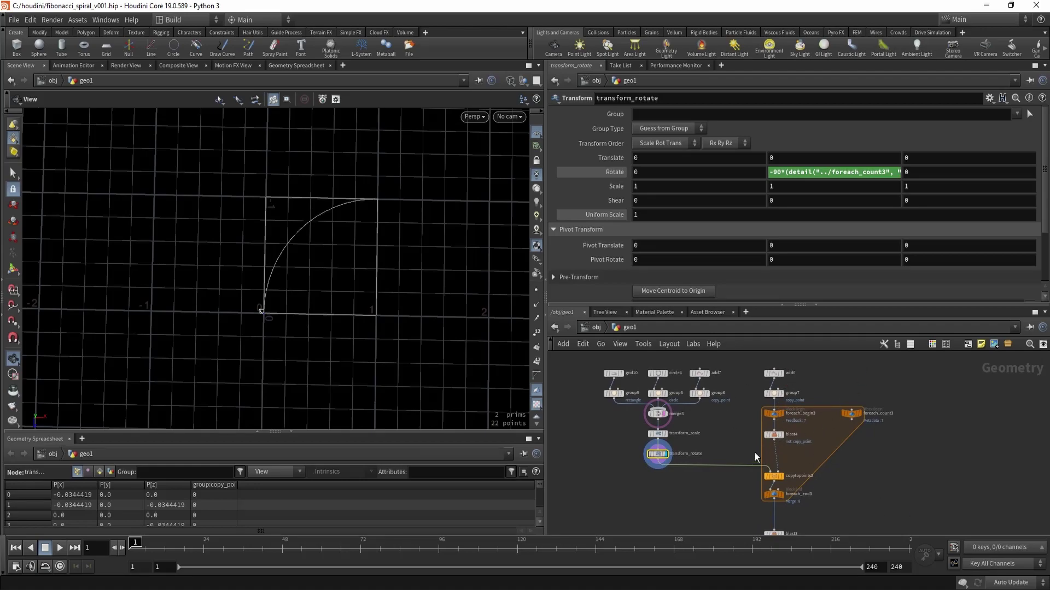
{"action": "scroll", "coordinate": [788, 379], "scroll_direction": "up", "scroll_amount": 2}
{"action": "left_click", "coordinate": [765, 372]}
{"action": "left_click", "coordinate": [778, 371]}
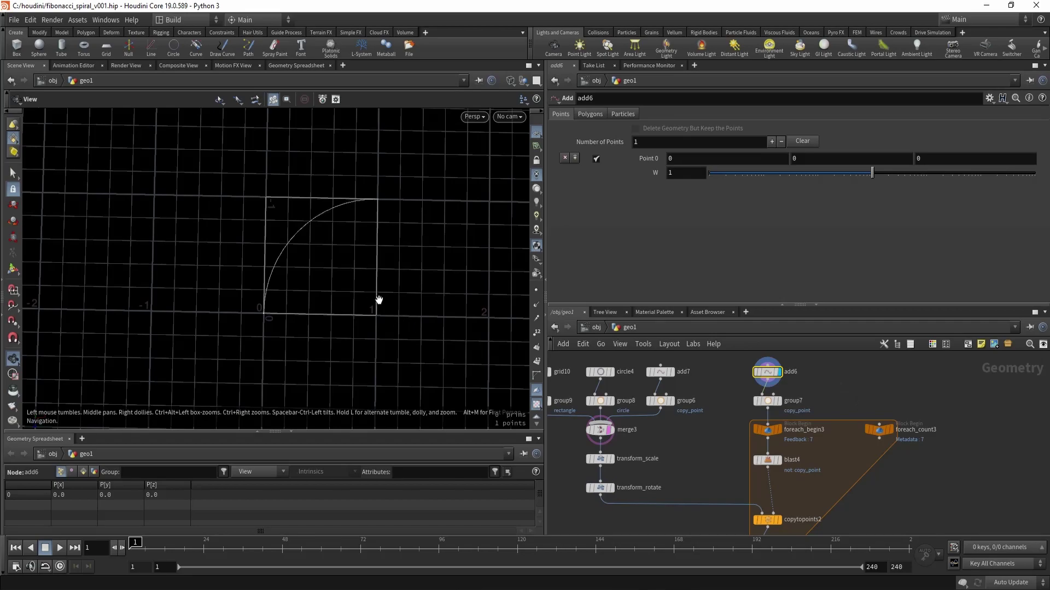
{"action": "middle_click_drag", "start_coordinate": [377, 298], "coordinate": [316, 288]}
{"action": "scroll", "coordinate": [241, 314], "scroll_direction": "up", "scroll_amount": 2}
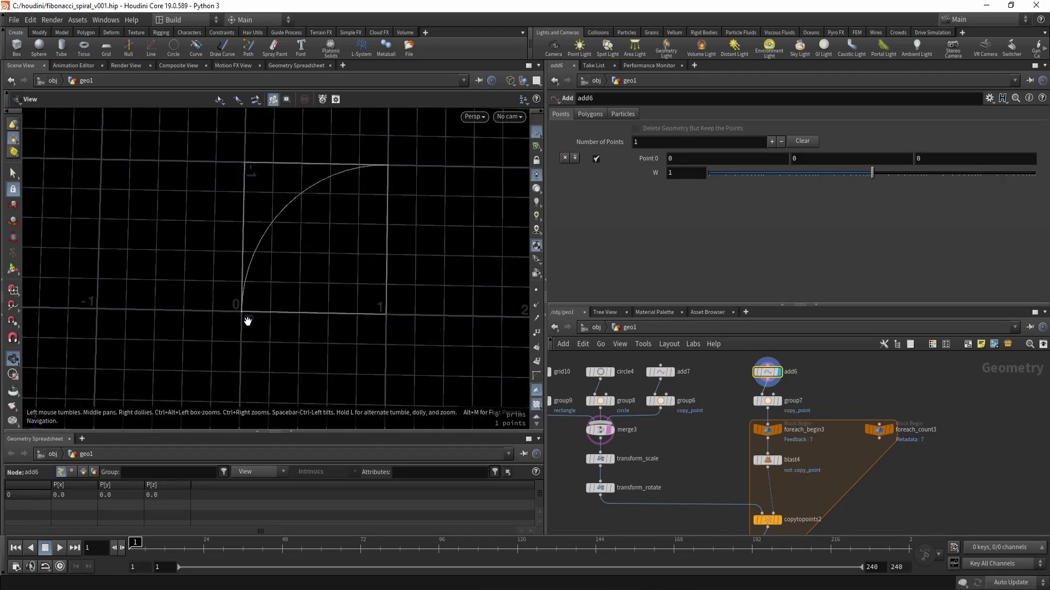
Step: Display add7 and add6 in turn to compare their point positions against the templated base square
{"action": "middle_click_drag", "start_coordinate": [710, 384], "coordinate": [723, 403]}
{"action": "left_click_drag", "start_coordinate": [718, 376], "coordinate": [664, 409]}
{"action": "middle_click_drag", "start_coordinate": [389, 310], "coordinate": [375, 318]}
{"action": "left_click", "coordinate": [686, 395]}
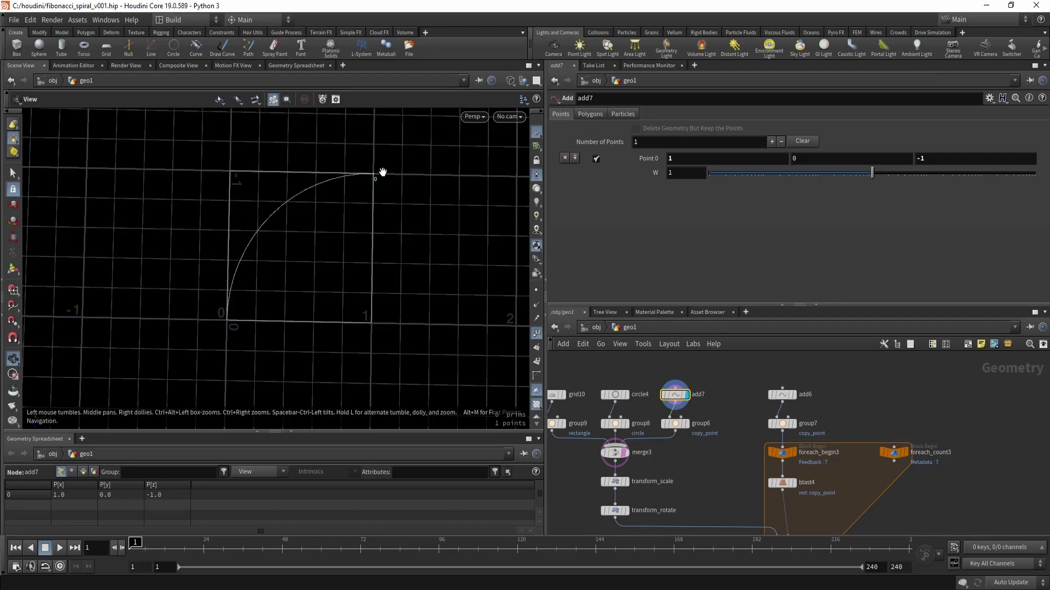
{"action": "left_click", "coordinate": [783, 394]}
{"action": "left_click", "coordinate": [793, 394]}
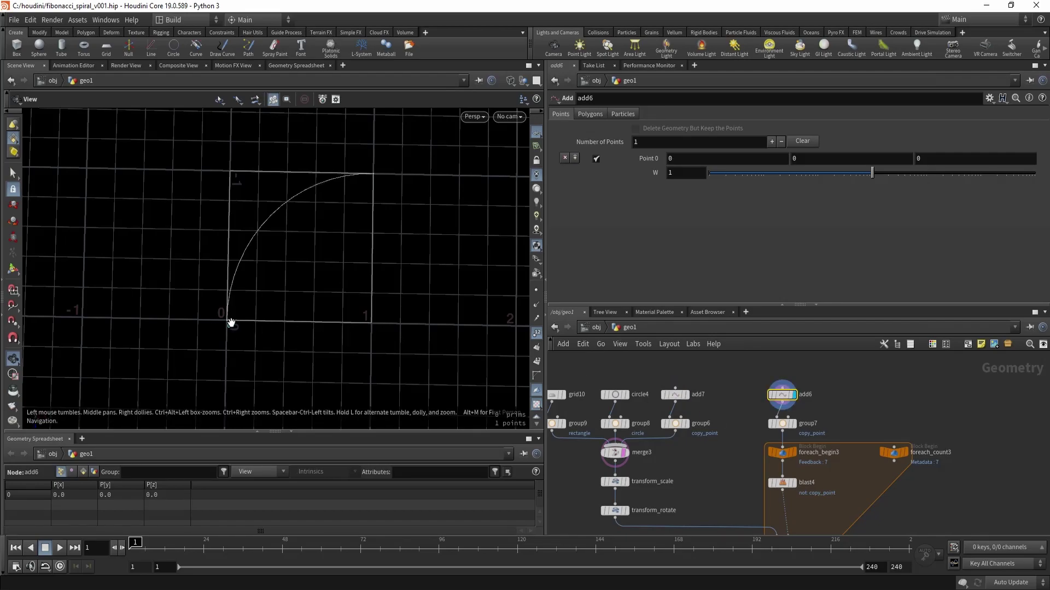
{"action": "middle_click_drag", "start_coordinate": [274, 333], "coordinate": [275, 330]}
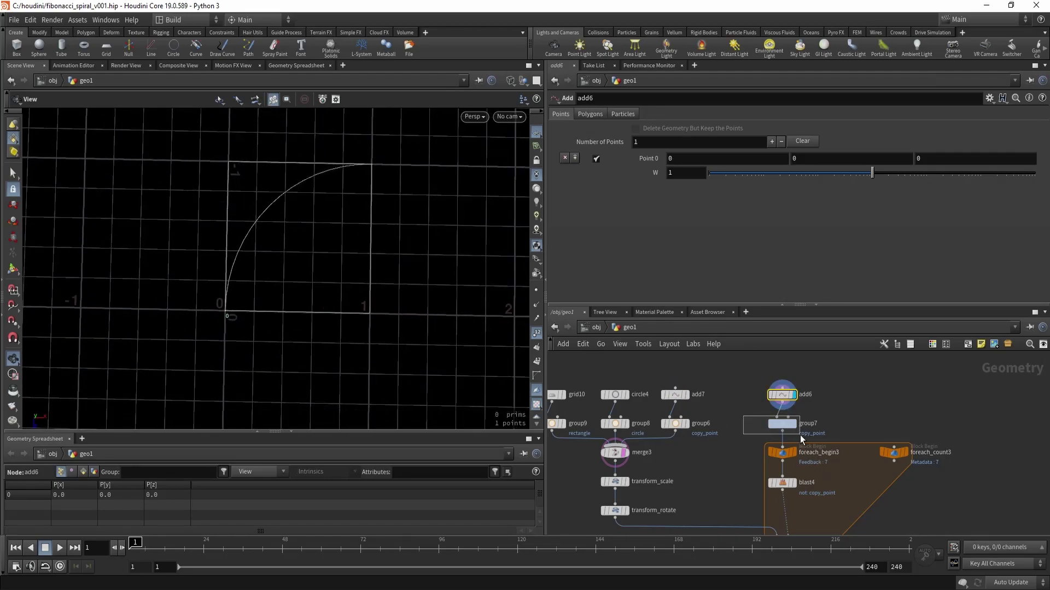
Step: Display group7 and examine the settings of its copy_point point group
{"action": "left_click_drag", "start_coordinate": [800, 435], "coordinate": [802, 436]}
{"action": "key", "text": "r"}
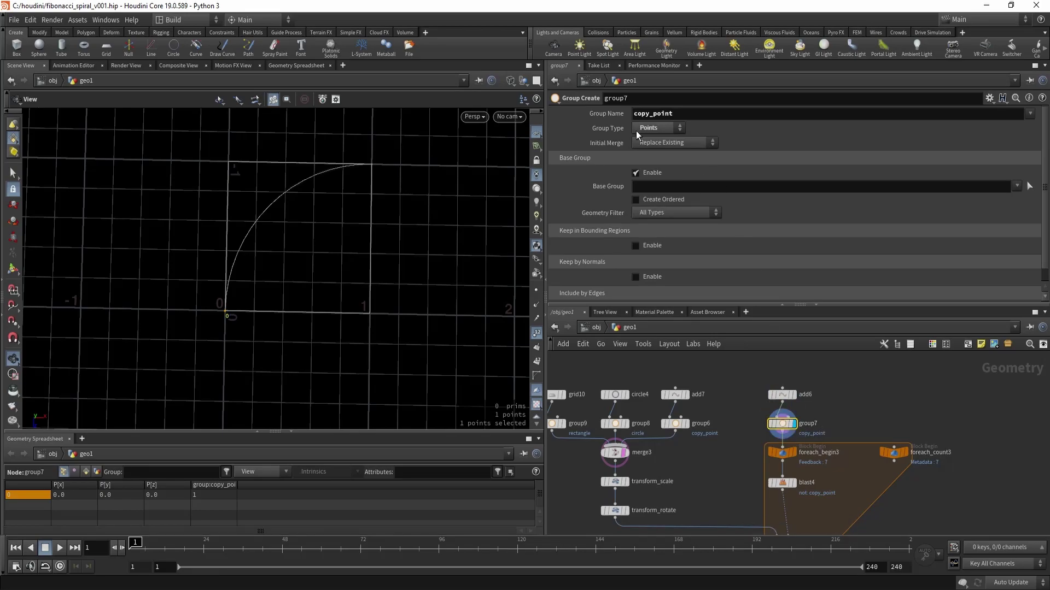
{"action": "middle_click_drag", "start_coordinate": [743, 471], "coordinate": [717, 410]}
{"action": "scroll", "coordinate": [752, 408], "scroll_direction": "down", "scroll_amount": 3}
{"action": "left_click_drag", "start_coordinate": [877, 304], "coordinate": [877, 274]}
{"action": "middle_click_drag", "start_coordinate": [710, 391], "coordinate": [801, 424]}
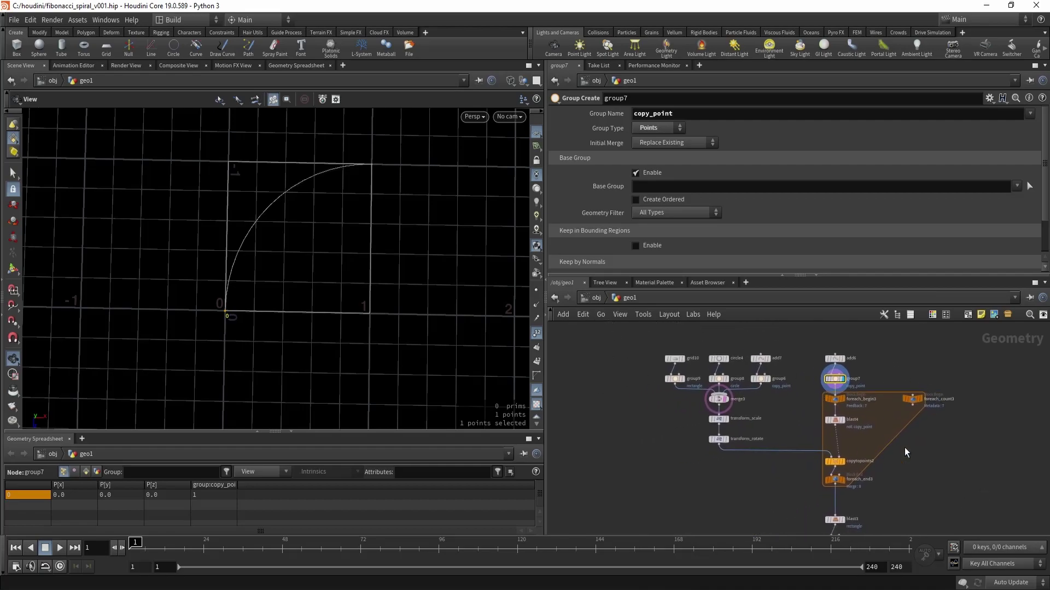
{"action": "middle_click_drag", "start_coordinate": [871, 458], "coordinate": [820, 426]}
{"action": "scroll", "coordinate": [834, 430], "scroll_direction": "up", "scroll_amount": 1}
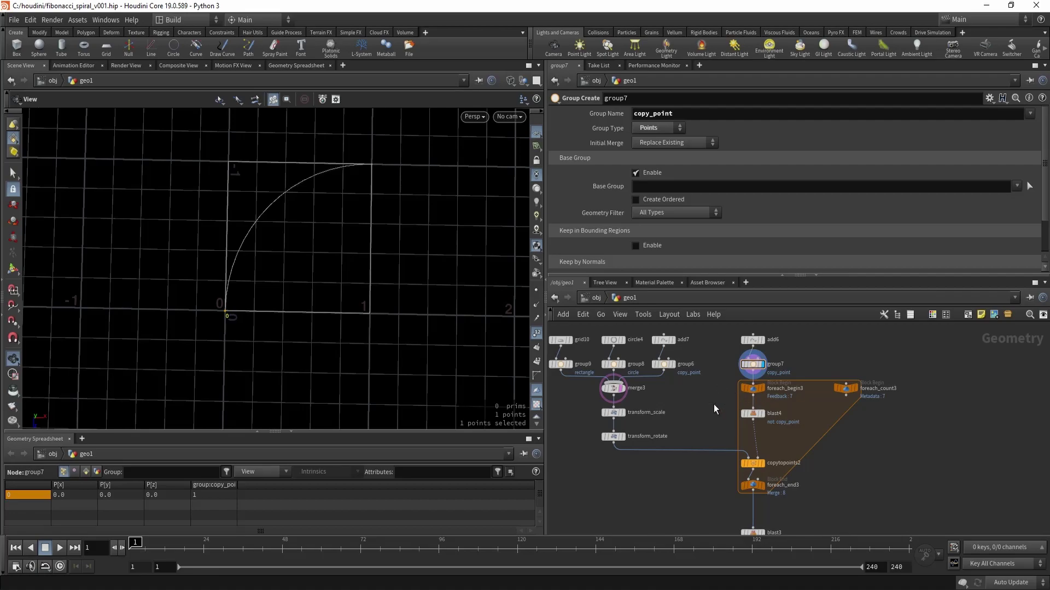
Step: Add a For-Each Number loop in empty space beside the existing loop network
{"action": "key", "text": "Tab"}
{"action": "type", "text": "fore"}
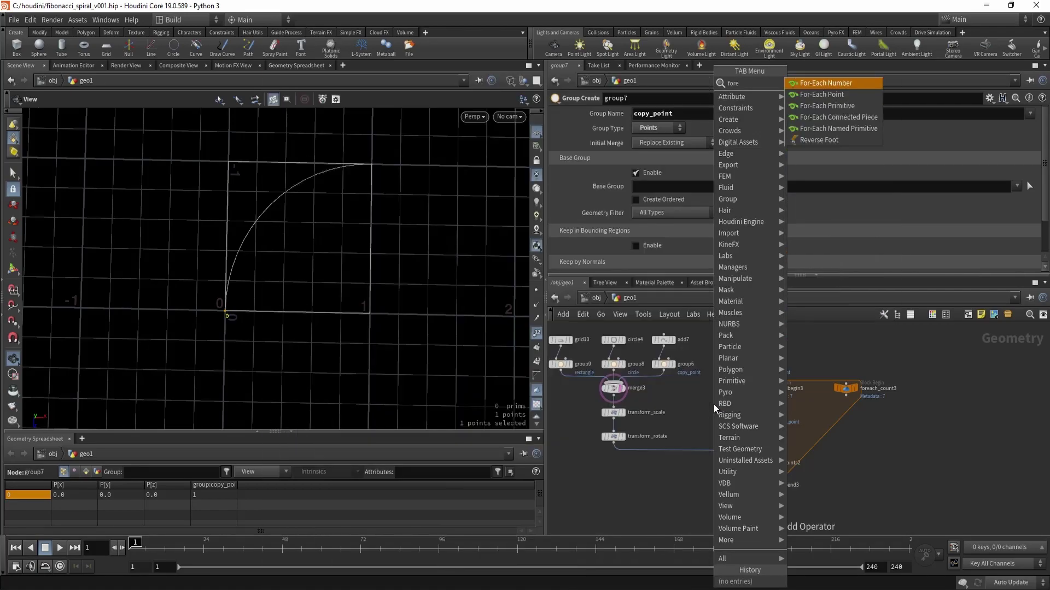
{"action": "left_click", "coordinate": [818, 81]}
{"action": "left_click", "coordinate": [972, 402]}
{"action": "key", "text": "h"}
{"action": "scroll", "coordinate": [869, 446], "scroll_direction": "up", "scroll_amount": 3}
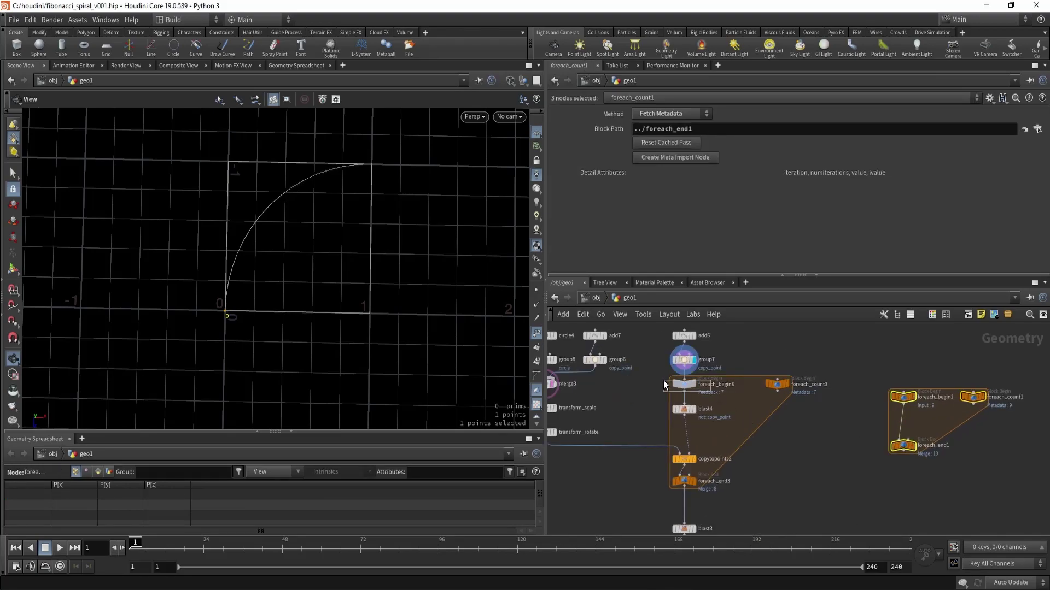
Step: Inspect foreach_begin3 and foreach_begin1 in turn to compare their method settings
{"action": "left_click", "coordinate": [683, 385]}
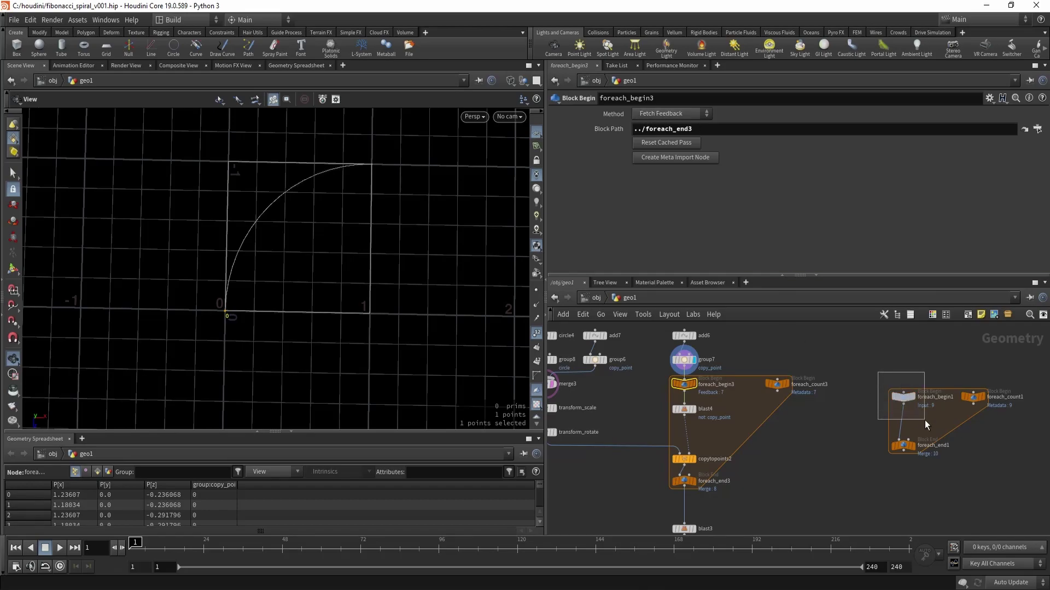
{"action": "left_click_drag", "start_coordinate": [925, 421], "coordinate": [925, 421]}
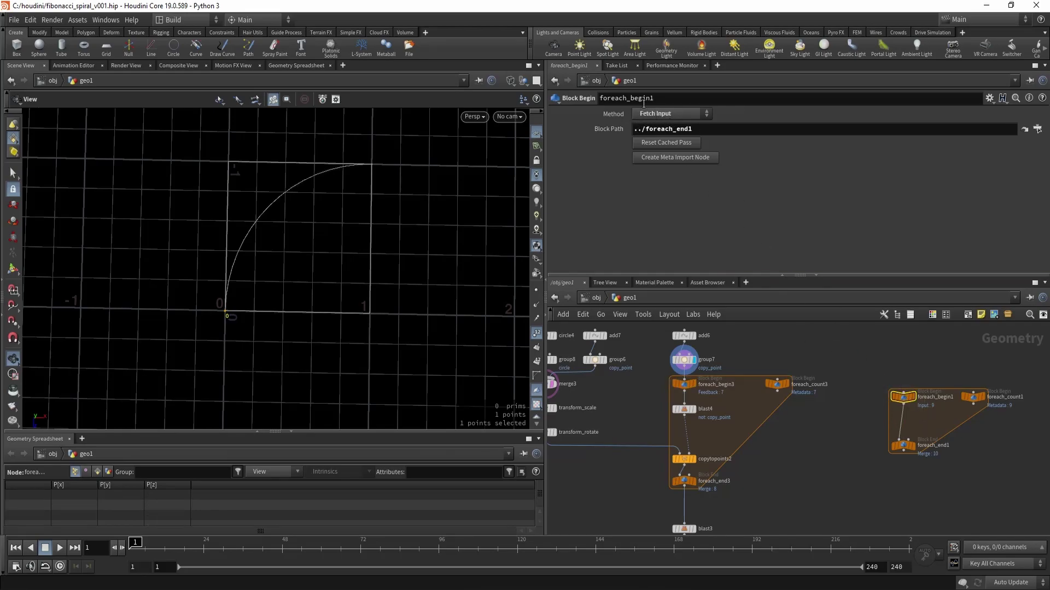
{"action": "middle_click_drag", "start_coordinate": [857, 389], "coordinate": [851, 405]}
{"action": "middle_click_drag", "start_coordinate": [876, 351], "coordinate": [826, 344]}
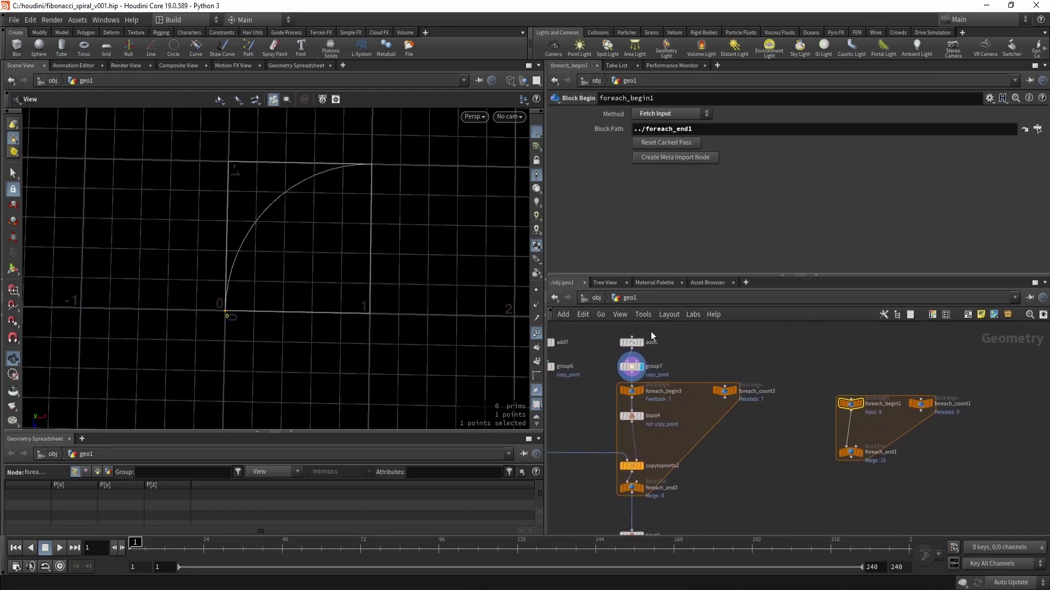
{"action": "middle_click_drag", "start_coordinate": [676, 365], "coordinate": [696, 379]}
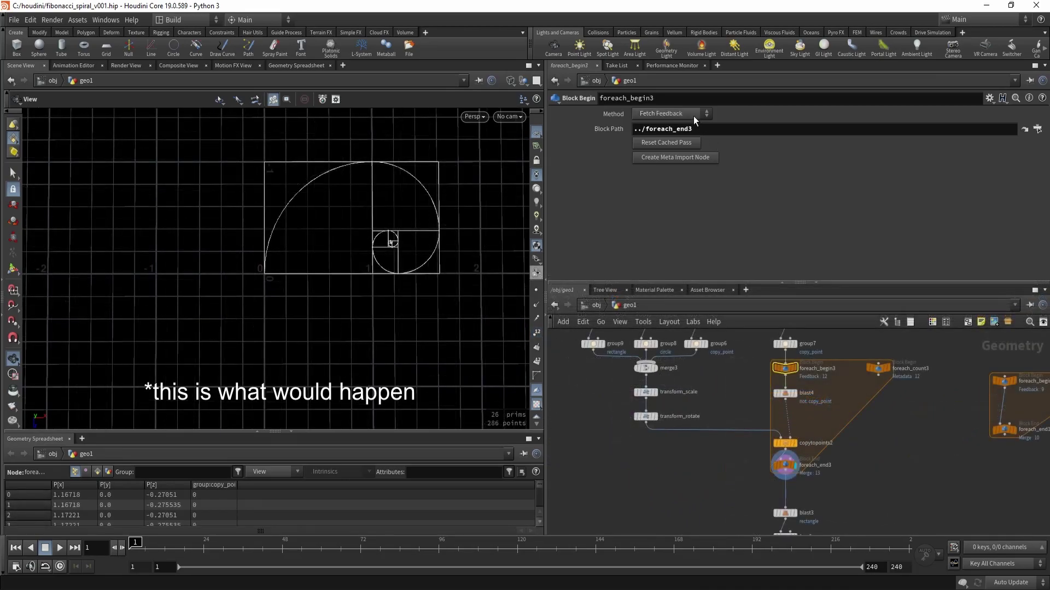
Step: Try foreach_begin3's method as Fetch Input against Fetch Feedback to compare the spiral, ending on Fetch Feedback
{"action": "left_click", "coordinate": [691, 113]}
{"action": "left_click", "coordinate": [674, 160]}
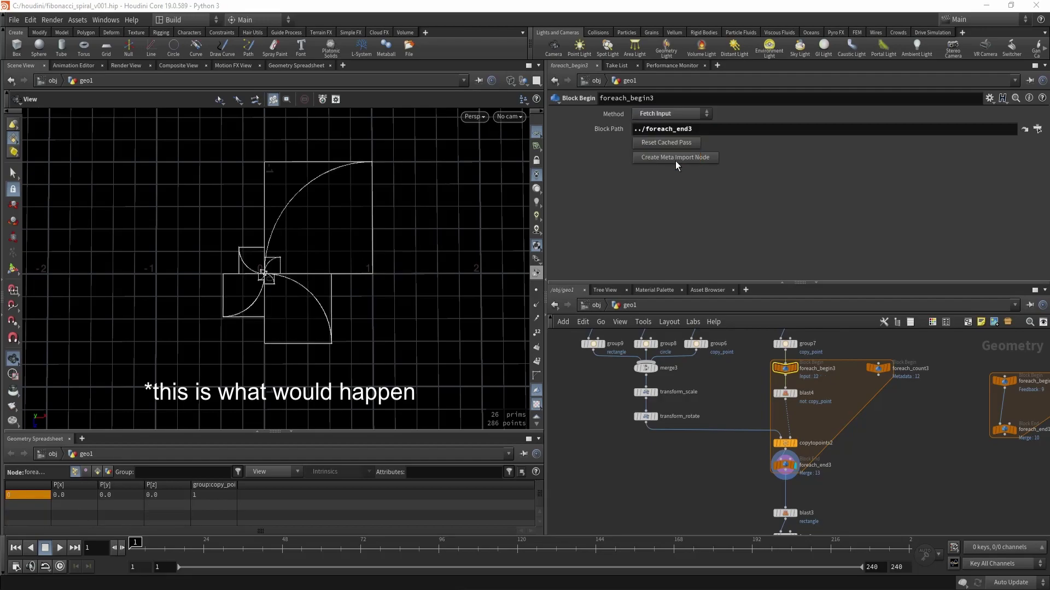
{"action": "left_click", "coordinate": [682, 119]}
{"action": "left_click", "coordinate": [681, 126]}
{"action": "left_click", "coordinate": [681, 116]}
{"action": "left_click", "coordinate": [677, 159]}
{"action": "left_click", "coordinate": [677, 116]}
{"action": "left_click", "coordinate": [677, 124]}
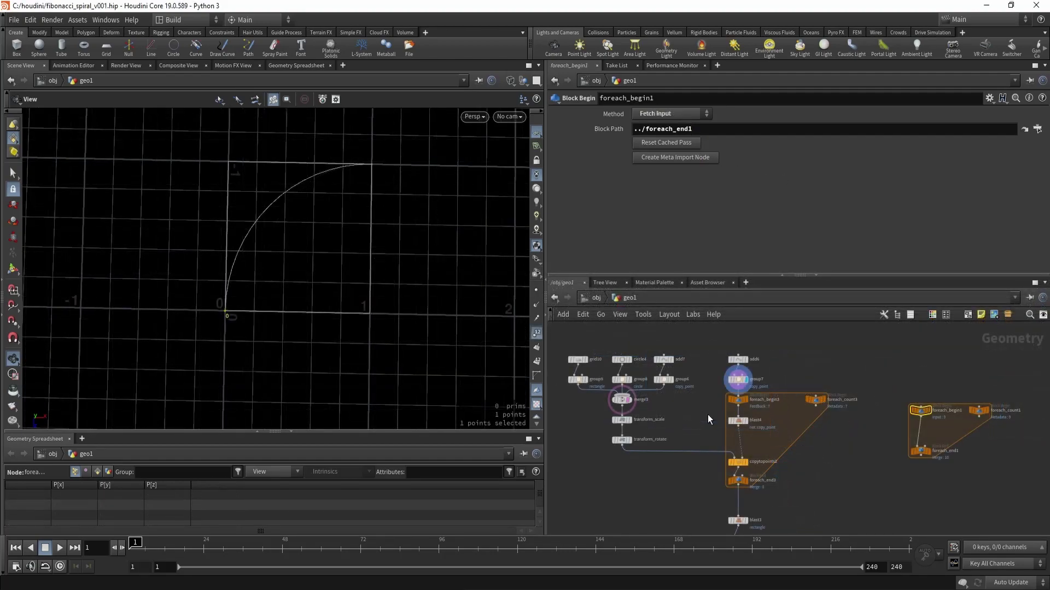
Step: Set foreach_begin1's method to Fetch Feedback and check it against foreach_begin3
{"action": "left_click", "coordinate": [661, 114]}
{"action": "left_click", "coordinate": [662, 127]}
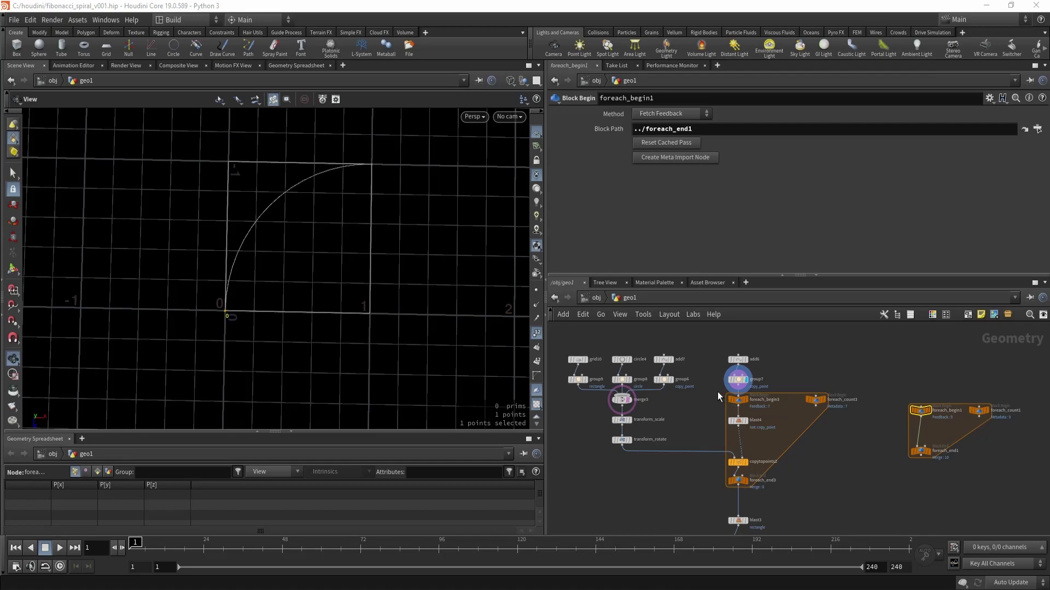
{"action": "left_click", "coordinate": [745, 400]}
{"action": "scroll", "coordinate": [748, 474], "scroll_direction": "up", "scroll_amount": 2}
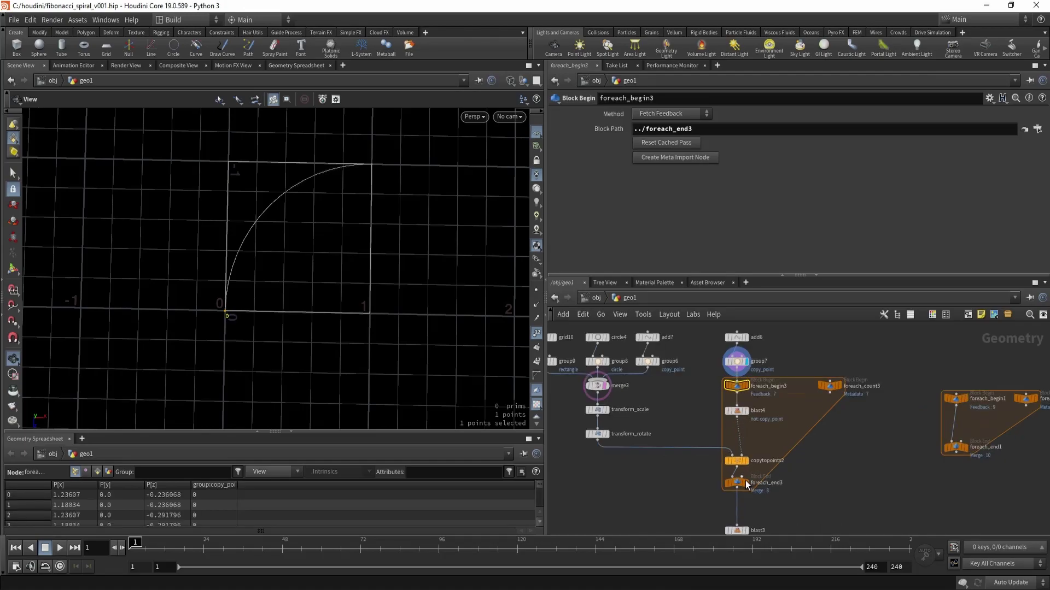
{"action": "middle_click_drag", "start_coordinate": [785, 445], "coordinate": [798, 451]}
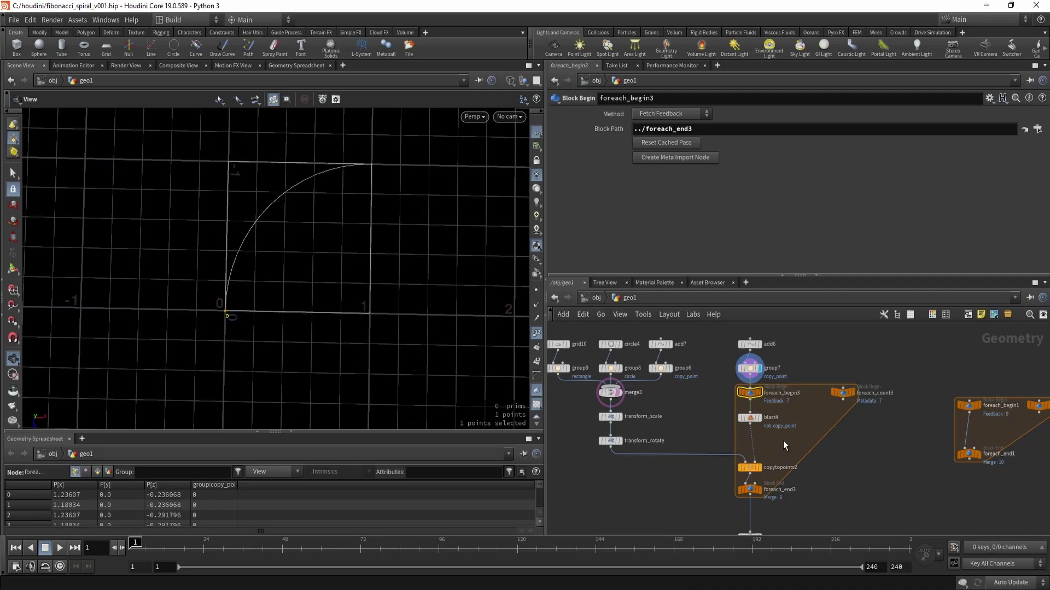
{"action": "middle_click_drag", "start_coordinate": [783, 444], "coordinate": [773, 446]}
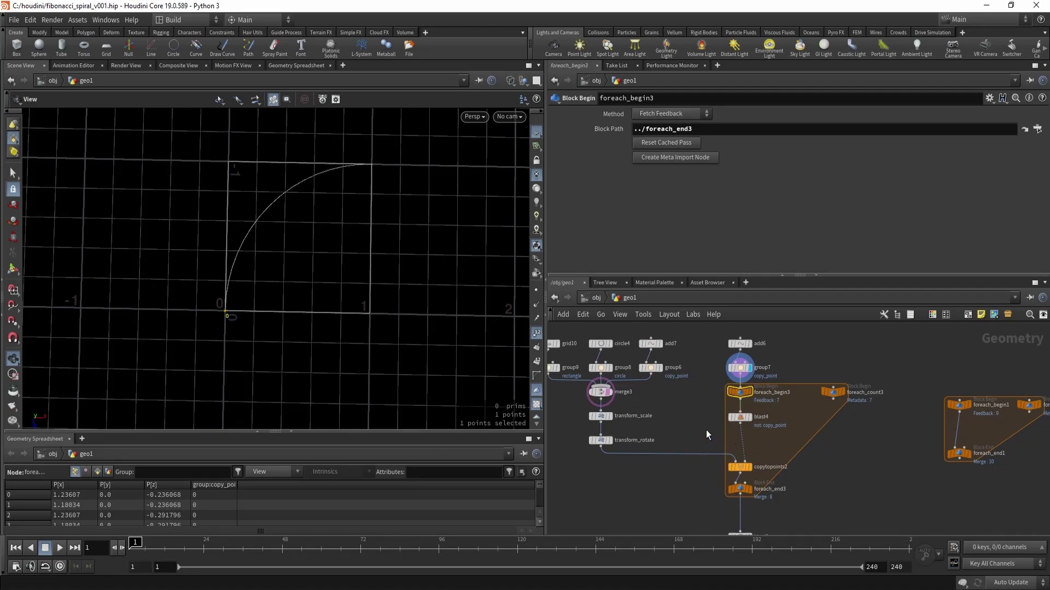
{"action": "middle_click_drag", "start_coordinate": [706, 430], "coordinate": [693, 425]}
Step: Inspect the metadata nodes foreach_count3 and foreach_count1 of the two loops
{"action": "left_click", "coordinate": [820, 387]}
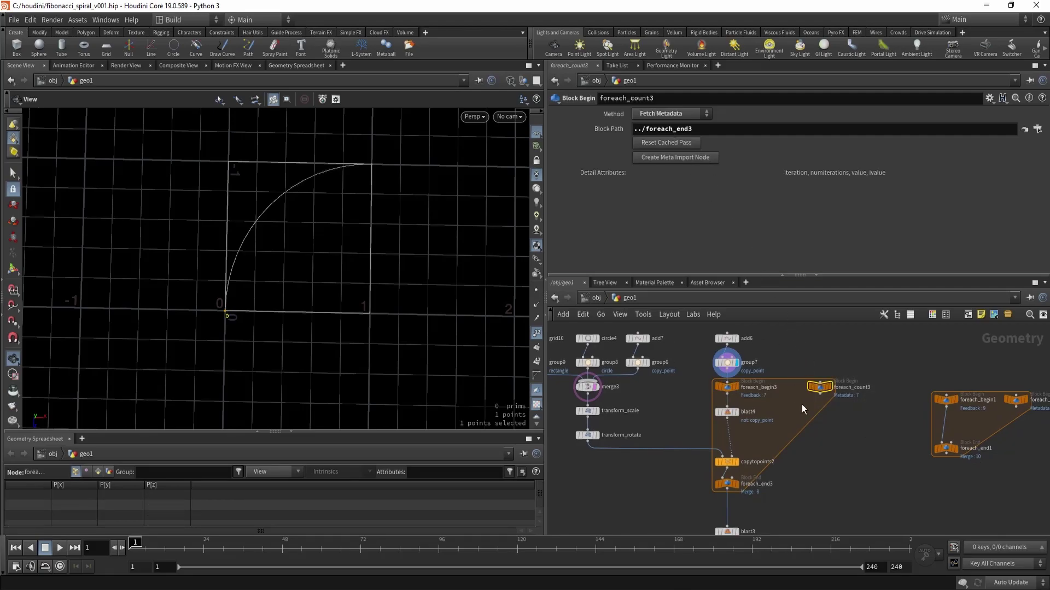
{"action": "middle_click_drag", "start_coordinate": [901, 383], "coordinate": [859, 384]}
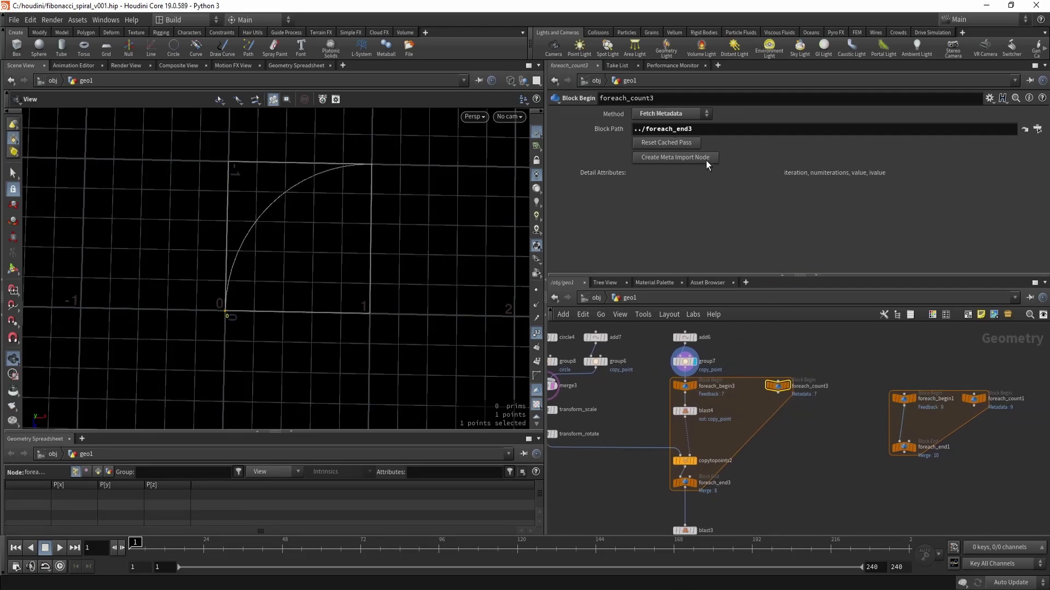
{"action": "left_click", "coordinate": [974, 399]}
Step: Compare the gather method, iterations and block paths of foreach_end3 with those of foreach_end1
{"action": "middle_click_drag", "start_coordinate": [733, 512], "coordinate": [769, 473]}
{"action": "left_click_drag", "start_coordinate": [690, 442], "coordinate": [690, 442]}
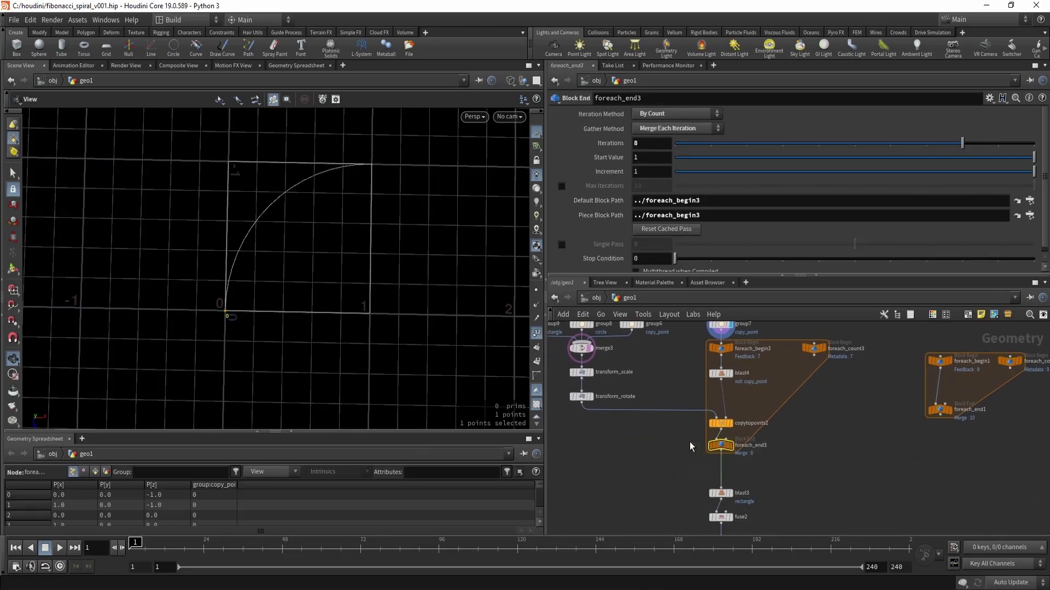
{"action": "middle_click_drag", "start_coordinate": [840, 423], "coordinate": [823, 425]}
{"action": "left_click_drag", "start_coordinate": [868, 282], "coordinate": [868, 321]}
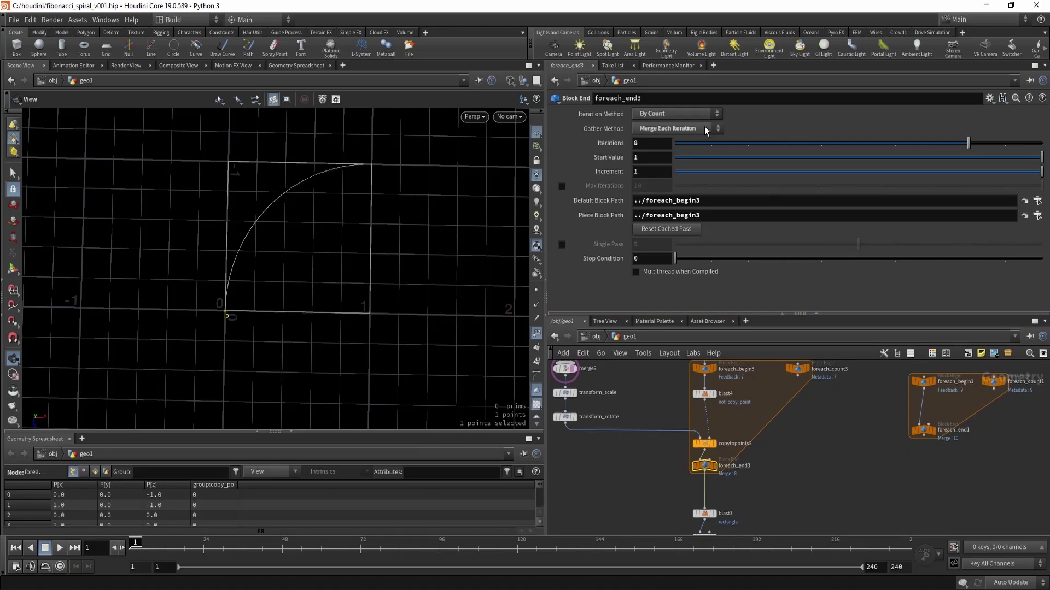
{"action": "middle_click_drag", "start_coordinate": [879, 463], "coordinate": [873, 465]}
{"action": "left_click_drag", "start_coordinate": [875, 466], "coordinate": [942, 437]}
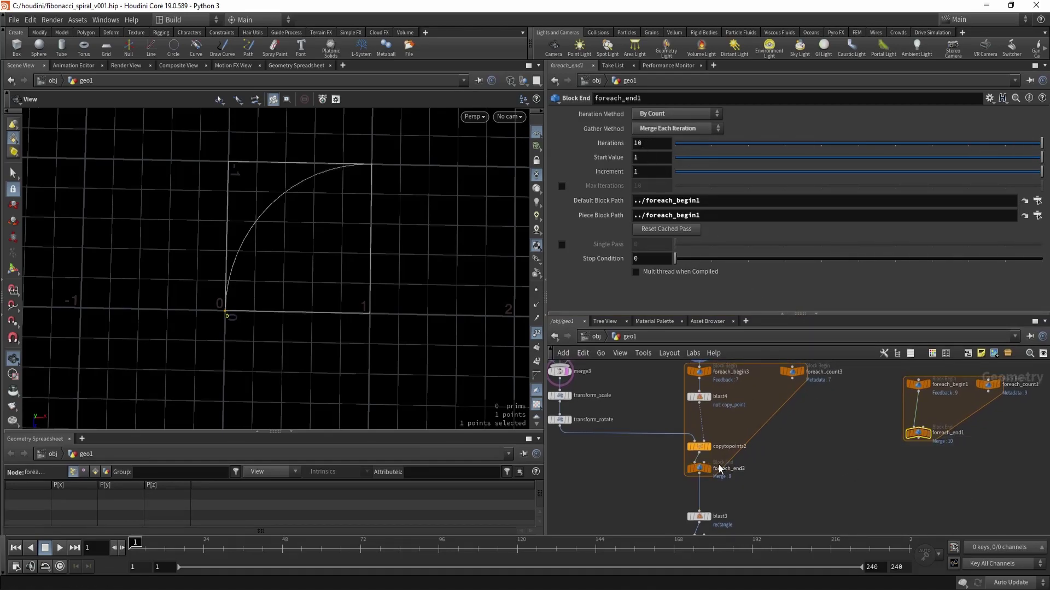
{"action": "left_click", "coordinate": [699, 469]}
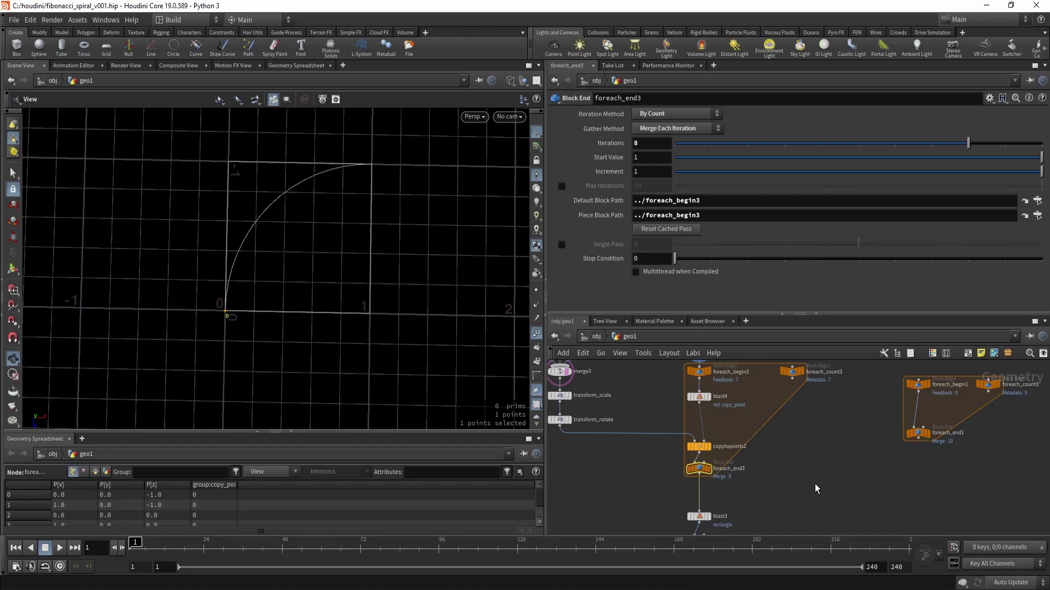
{"action": "middle_click_drag", "start_coordinate": [815, 469], "coordinate": [853, 467]}
{"action": "left_click_drag", "start_coordinate": [990, 471], "coordinate": [921, 426]}
{"action": "left_click_drag", "start_coordinate": [792, 497], "coordinate": [721, 461]}
Step: Review the method and block path of foreach_begin3 at the start of the existing loop
{"action": "middle_click_drag", "start_coordinate": [763, 388], "coordinate": [764, 427]}
{"action": "left_click", "coordinate": [737, 410]}
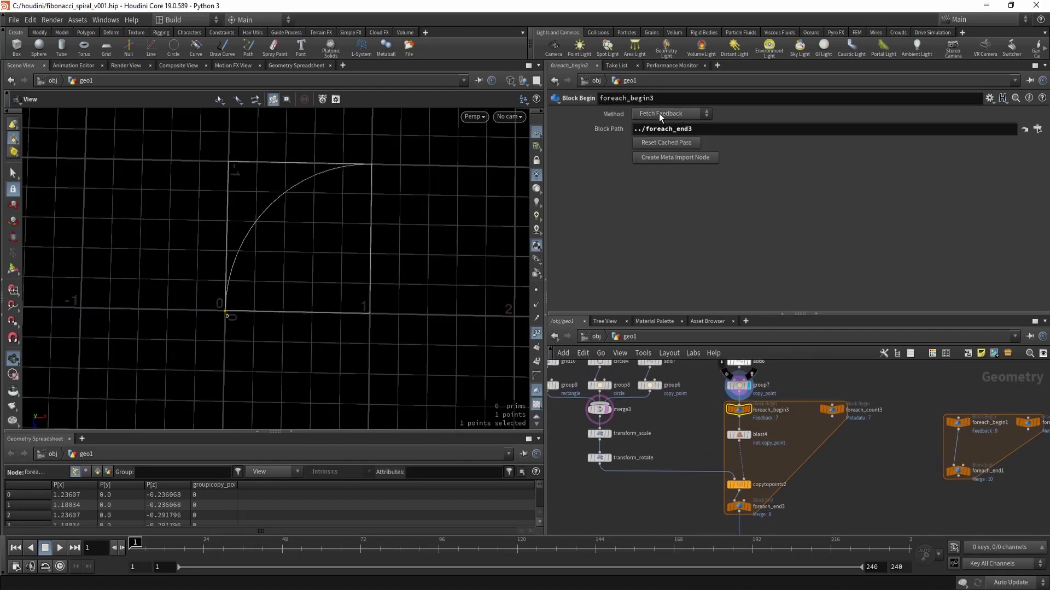
{"action": "middle_click_drag", "start_coordinate": [710, 424], "coordinate": [717, 412]}
Step: Display blast4 and examine its copy_point group, Delete Non Selected option and the point it keeps
{"action": "left_click", "coordinate": [789, 418]}
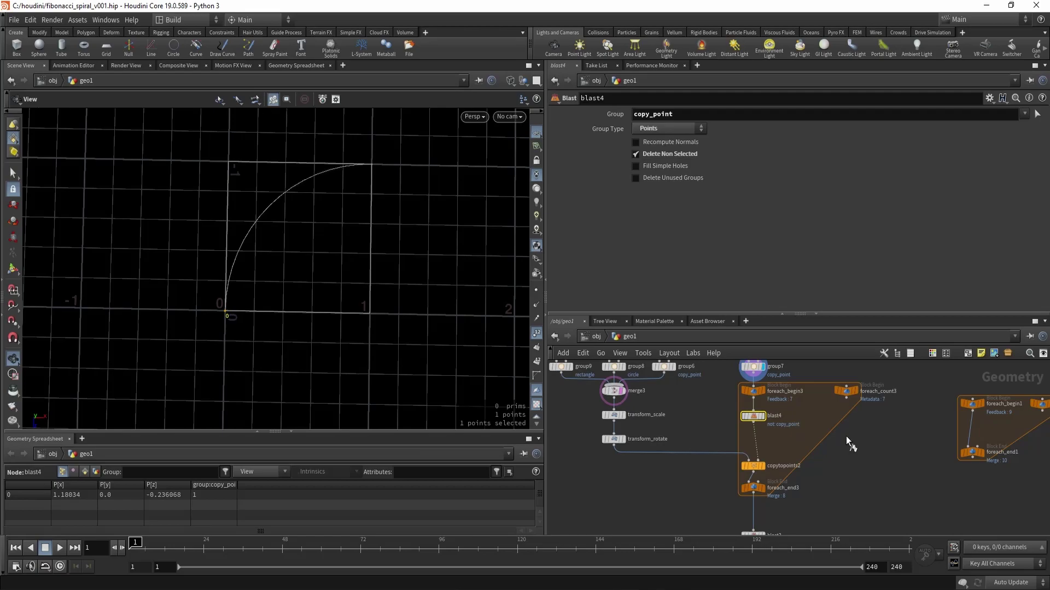
{"action": "key", "text": "r"}
{"action": "mouse_move", "coordinate": [353, 297]}
{"action": "left_mouse_down"}
{"action": "mouse_move", "coordinate": [356, 255]}
{"action": "mouse_move", "coordinate": [354, 277]}
{"action": "mouse_move", "coordinate": [335, 288]}
{"action": "left_mouse_up"}
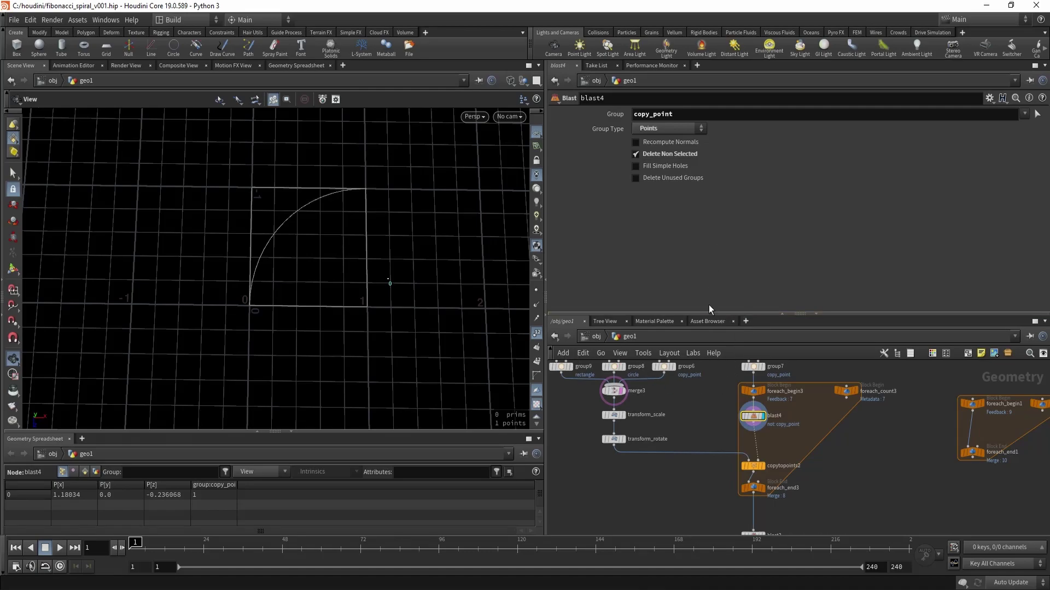
{"action": "middle_click_drag", "start_coordinate": [719, 425], "coordinate": [725, 439]}
{"action": "left_click_drag", "start_coordinate": [880, 314], "coordinate": [879, 282]}
{"action": "middle_click_drag", "start_coordinate": [685, 417], "coordinate": [714, 435]}
{"action": "scroll", "coordinate": [737, 438], "scroll_direction": "down", "scroll_amount": 2}
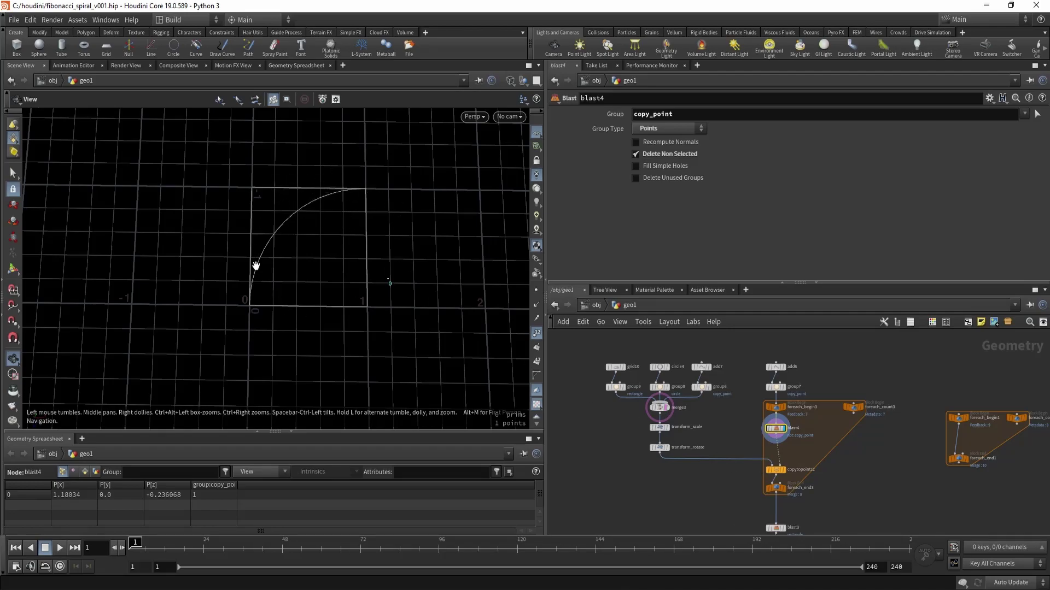
{"action": "middle_click_drag", "start_coordinate": [804, 443], "coordinate": [795, 444]}
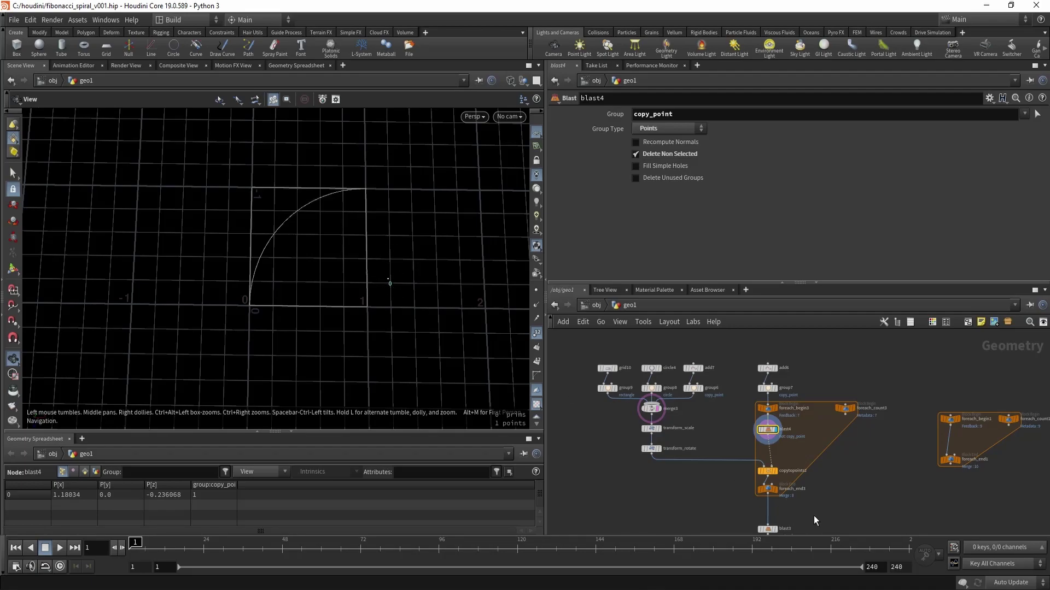
{"action": "scroll", "coordinate": [786, 431], "scroll_direction": "up", "scroll_amount": 2}
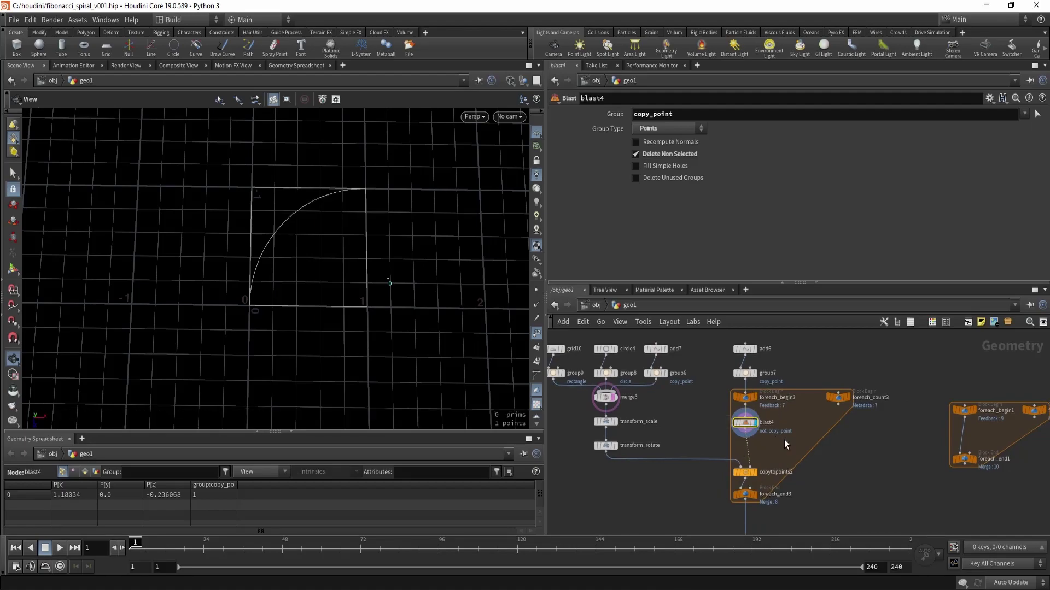
Step: Display copytopoints2 and examine the small square and arc copied onto the loop's point up close
{"action": "left_click", "coordinate": [746, 473]}
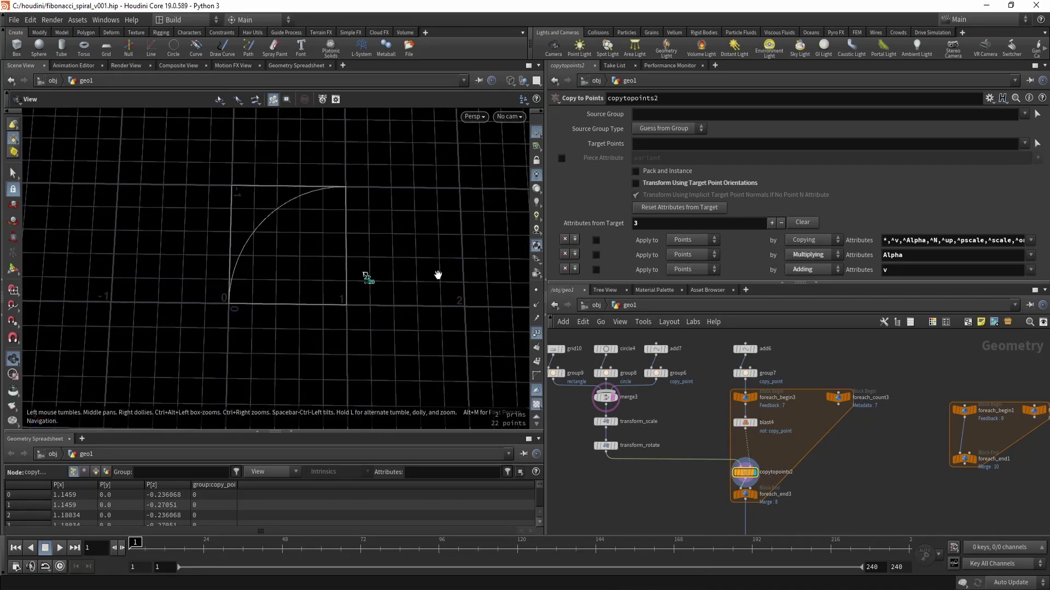
{"action": "left_click_drag", "start_coordinate": [434, 275], "coordinate": [363, 268]}
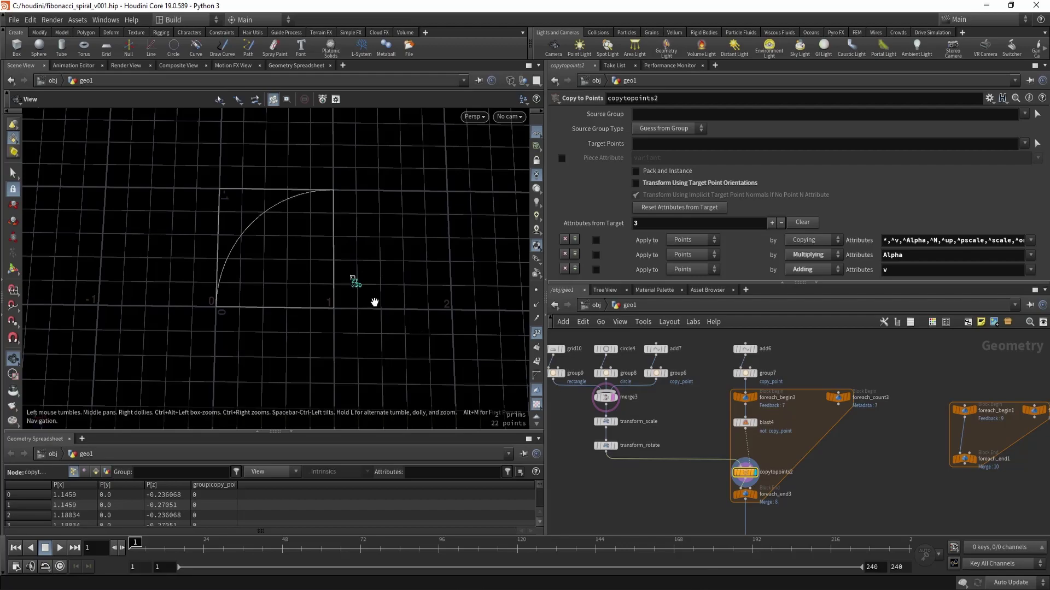
{"action": "right_click_drag", "start_coordinate": [374, 302], "coordinate": [434, 258]}
{"action": "right_click_drag", "start_coordinate": [344, 276], "coordinate": [362, 233]}
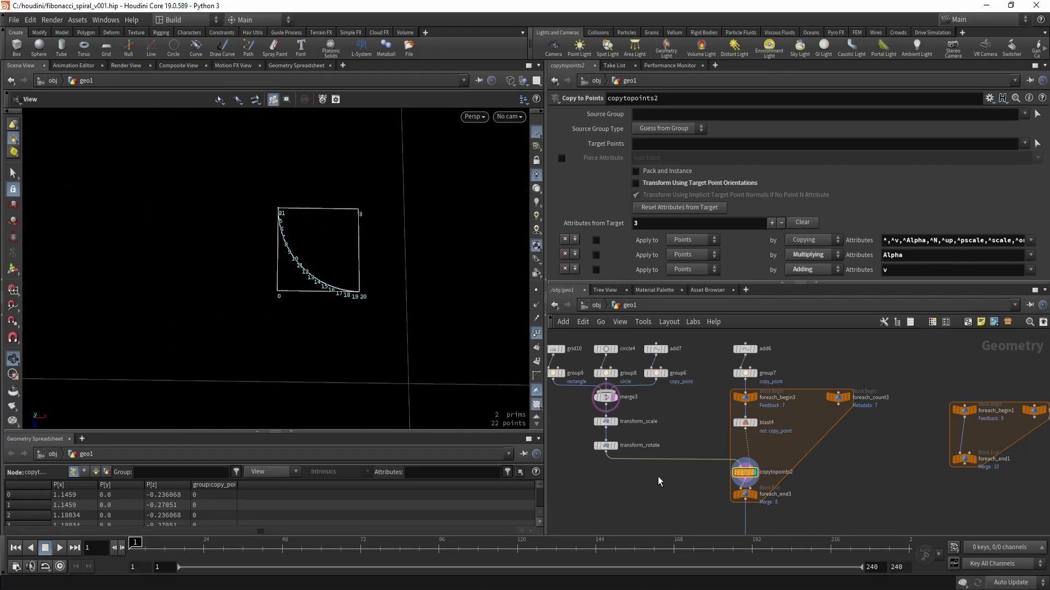
Step: Examine transform_scale's Uniform Scale expression, focusing on the golden-ratio term 1/((1 + sqrt(5))/2) and the foreach_count3 iteration exponent
{"action": "middle_click_drag", "start_coordinate": [659, 475], "coordinate": [704, 471]}
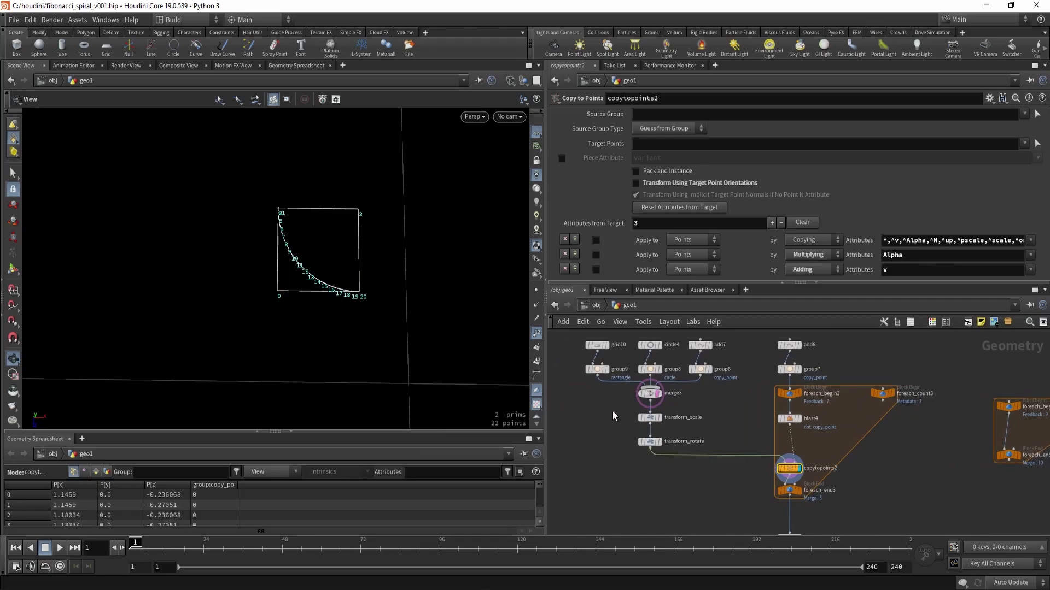
{"action": "left_click_drag", "start_coordinate": [691, 422], "coordinate": [691, 422]}
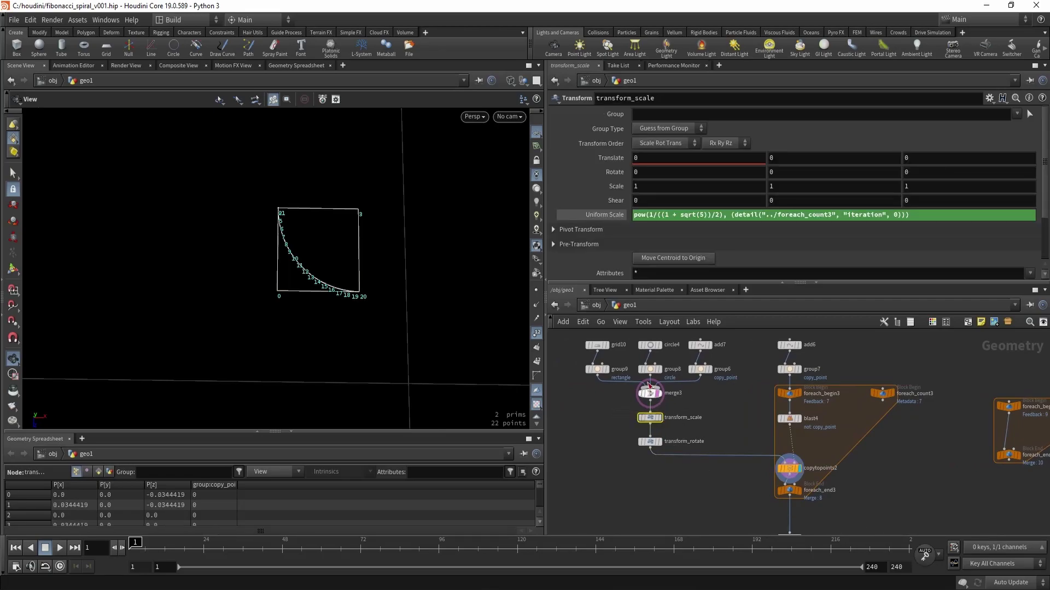
{"action": "left_click_drag", "start_coordinate": [408, 270], "coordinate": [418, 290]}
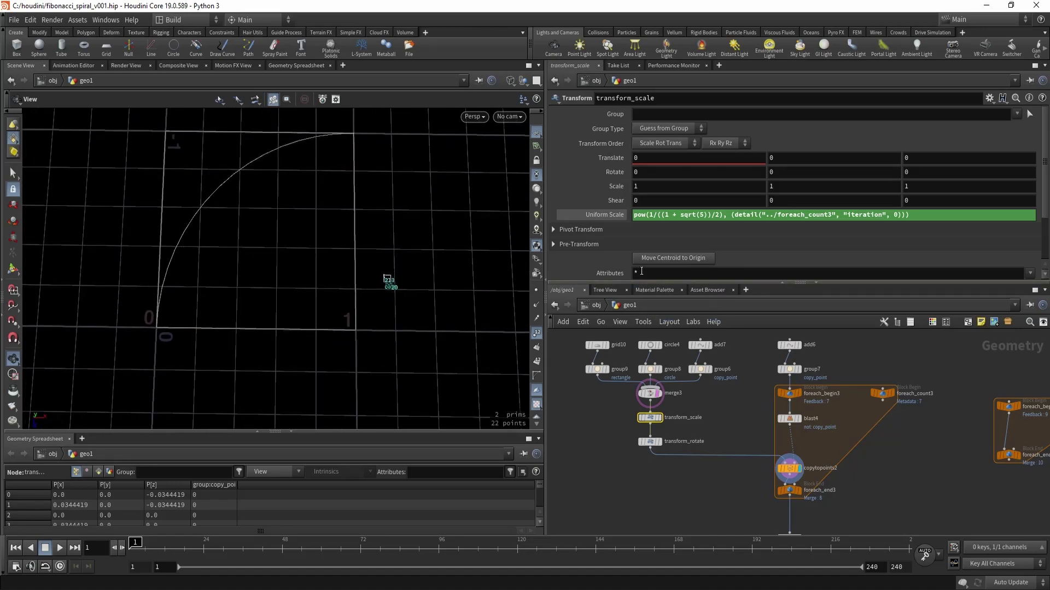
{"action": "left_click_drag", "start_coordinate": [651, 215], "coordinate": [720, 217]}
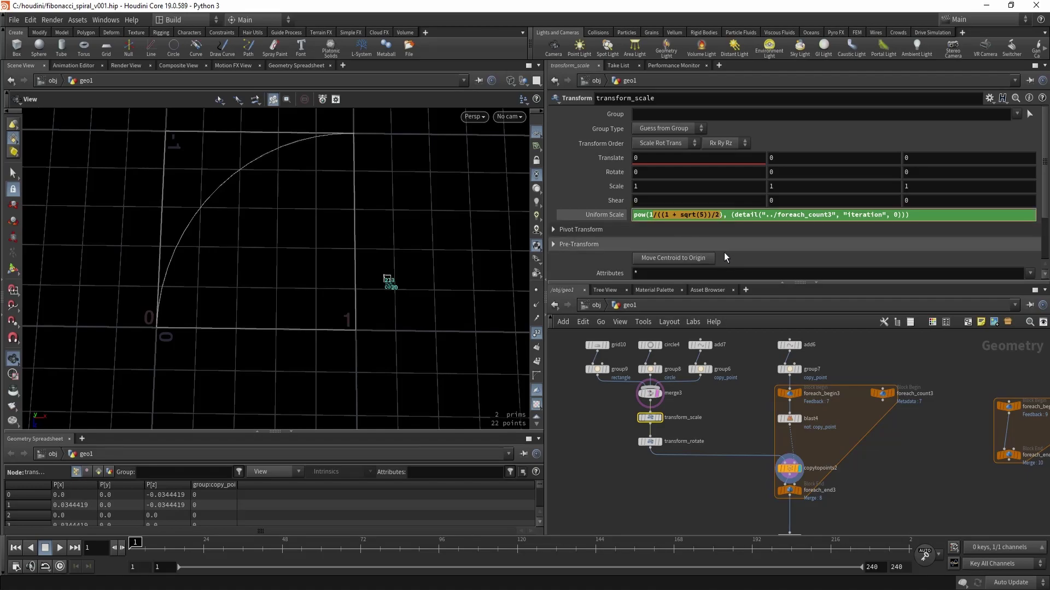
{"action": "left_click", "coordinate": [648, 213]}
{"action": "left_click_drag", "start_coordinate": [648, 213], "coordinate": [720, 226]}
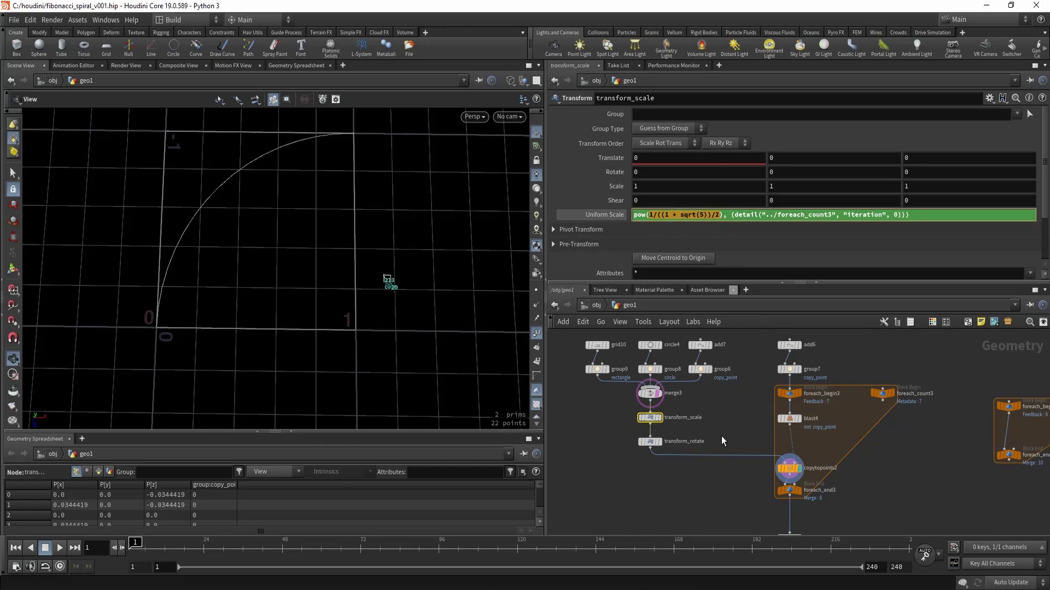
{"action": "key", "text": "alt+Tab"}
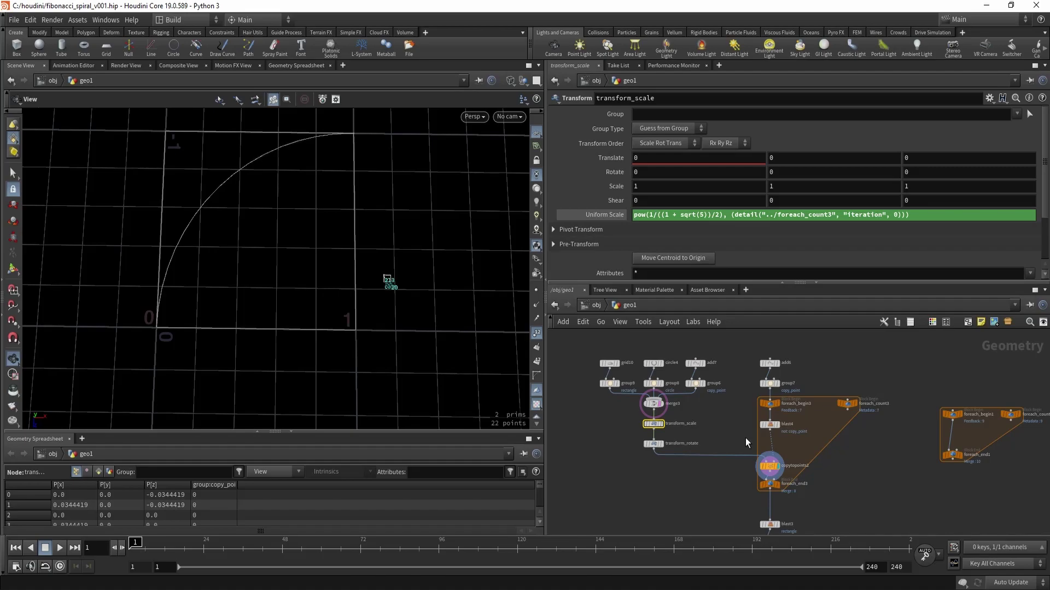
{"action": "middle_click_drag", "start_coordinate": [730, 425], "coordinate": [727, 417]}
{"action": "scroll", "coordinate": [640, 429], "scroll_direction": "up", "scroll_amount": 1}
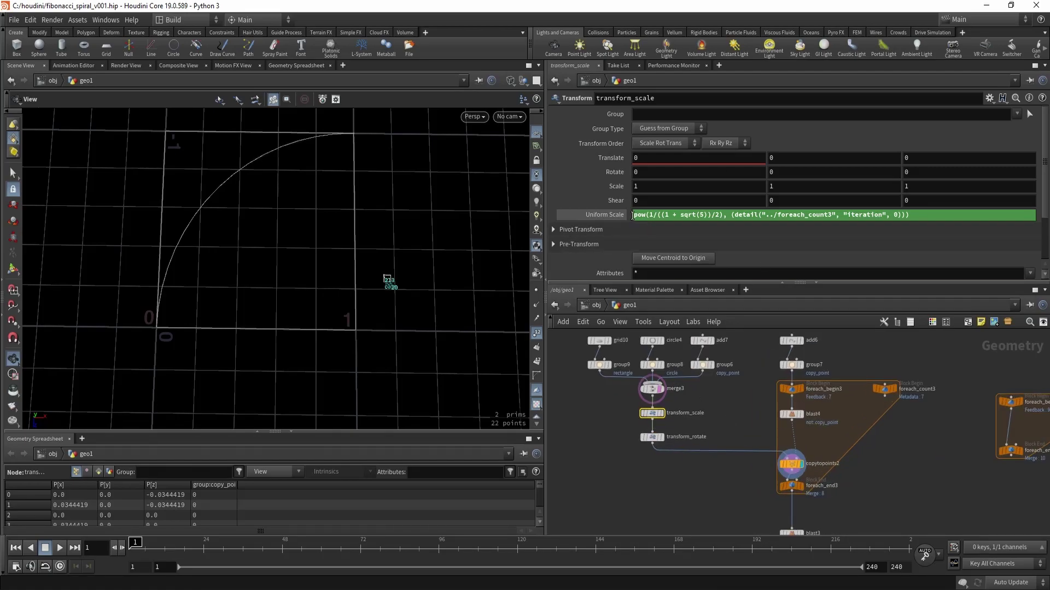
{"action": "mouse_move", "coordinate": [633, 215]}
{"action": "left_mouse_down"}
{"action": "mouse_move", "coordinate": [950, 218]}
{"action": "mouse_move", "coordinate": [631, 216]}
{"action": "left_mouse_up"}
Step: Review transform_rotate and its Y rotation expression, which multiplies -90 by the foreach_count3 iteration
{"action": "left_click", "coordinate": [656, 438]}
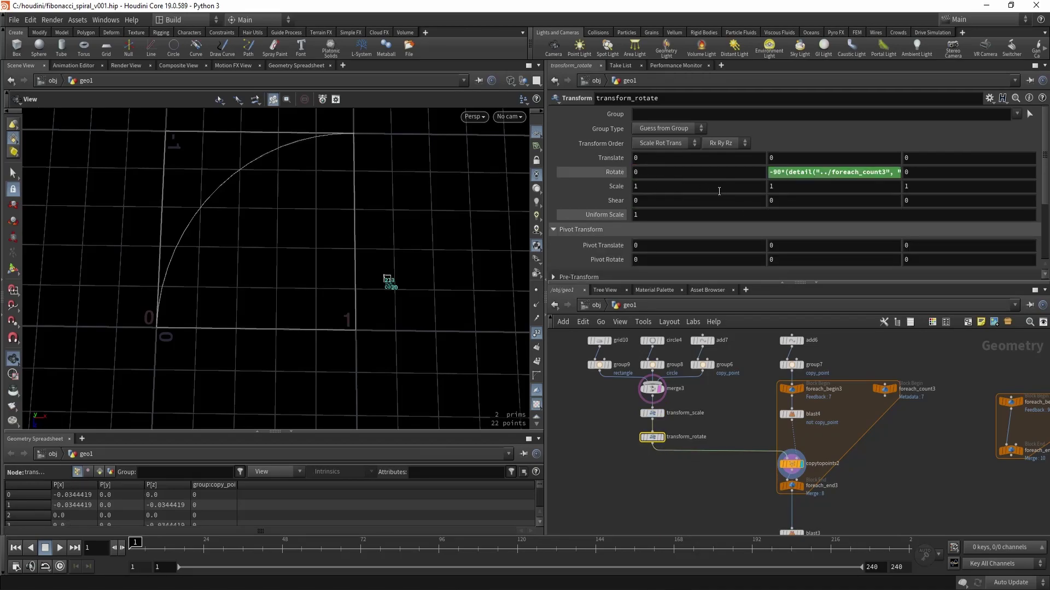
{"action": "scroll", "coordinate": [724, 216], "scroll_direction": "down", "scroll_amount": 4}
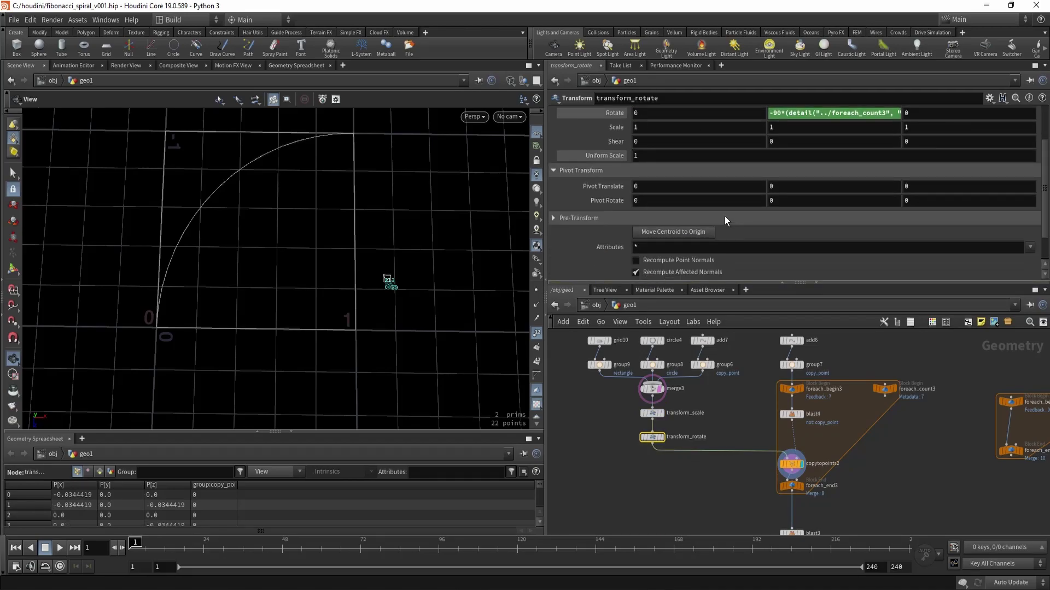
{"action": "scroll", "coordinate": [710, 211], "scroll_direction": "up", "scroll_amount": 3}
{"action": "scroll", "coordinate": [710, 211], "scroll_direction": "up", "scroll_amount": 1}
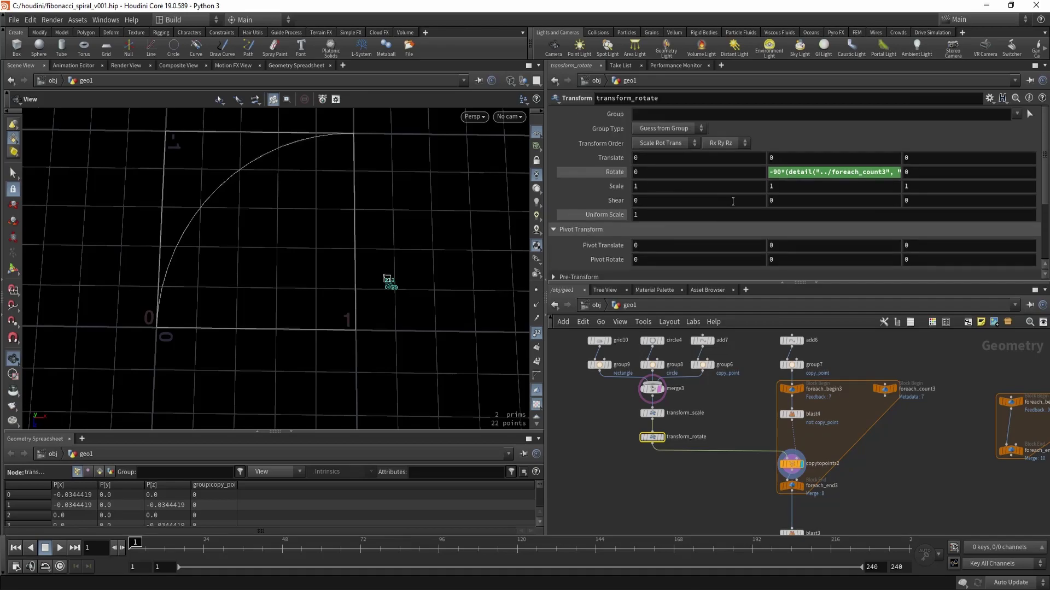
{"action": "left_click", "coordinate": [813, 173]}
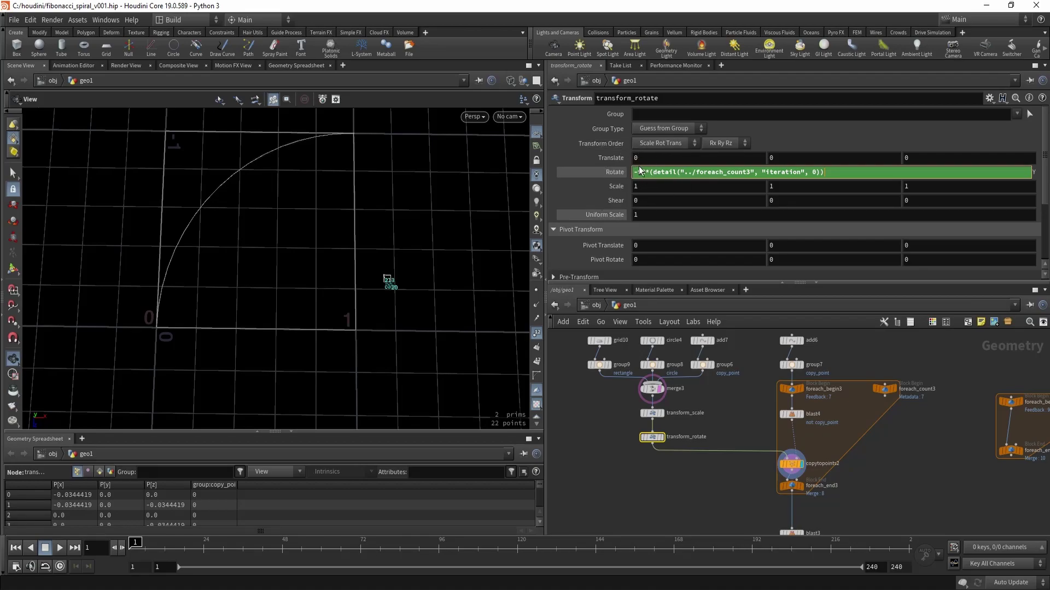
{"action": "left_click_drag", "start_coordinate": [618, 465], "coordinate": [664, 434]}
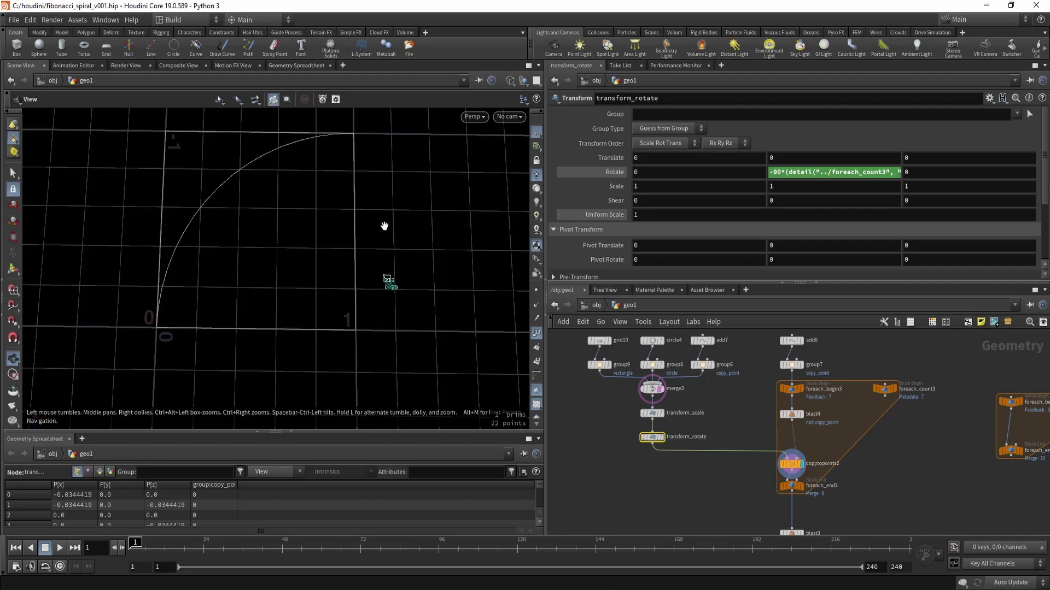
Step: Display foreach_end3 to show the whole spiral and turn off the point numbers in the viewport
{"action": "right_click_drag", "start_coordinate": [387, 229], "coordinate": [362, 244]}
{"action": "mouse_move", "coordinate": [362, 244]}
{"action": "middle_mouse_down"}
{"action": "mouse_move", "coordinate": [357, 264]}
{"action": "mouse_move", "coordinate": [377, 244]}
{"action": "middle_mouse_up"}
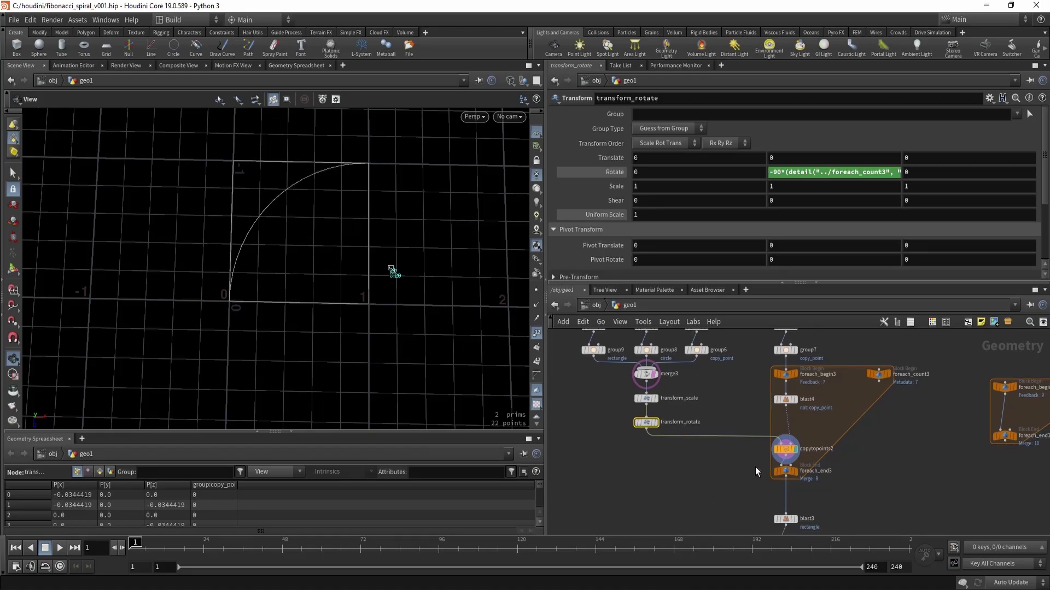
{"action": "left_click", "coordinate": [795, 471]}
{"action": "scroll", "coordinate": [391, 320], "scroll_direction": "up", "scroll_amount": 2}
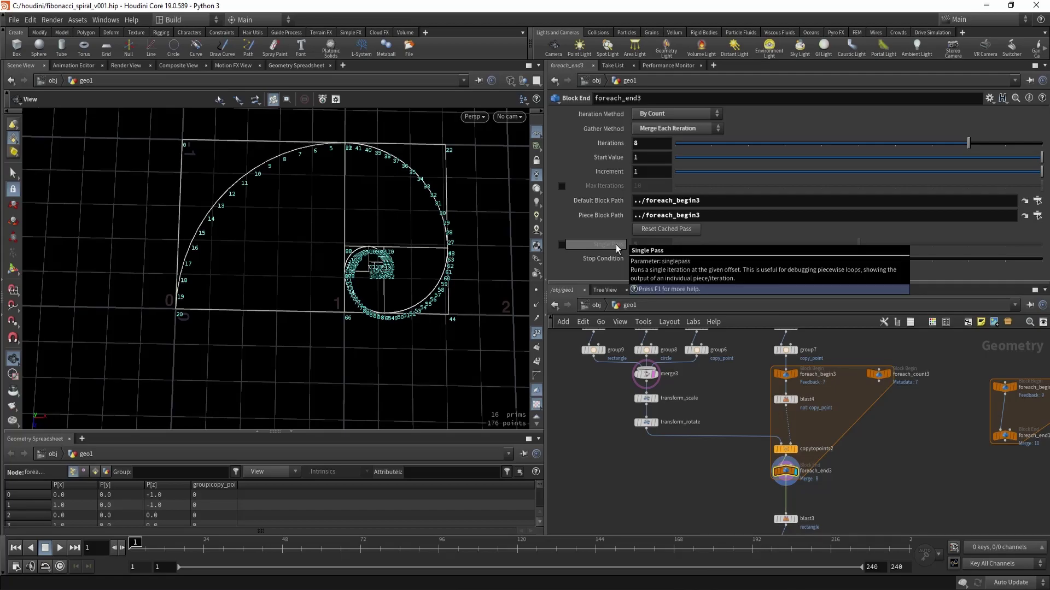
{"action": "left_click", "coordinate": [537, 332]}
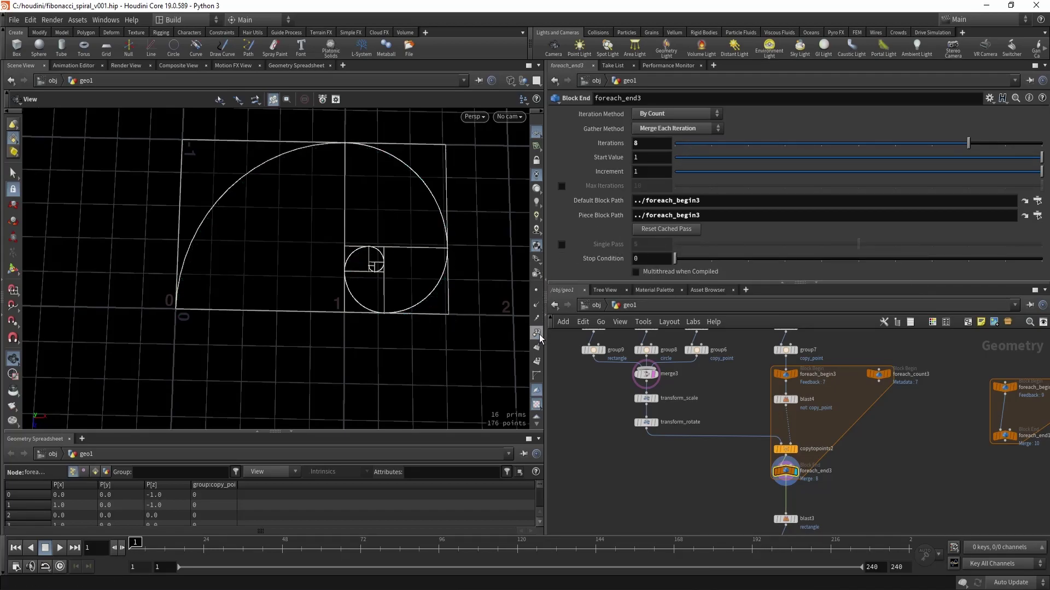
Step: Reduce foreach_end3's iterations to 0, and raise them to 1 to show only the first square and arc
{"action": "middle_click_drag", "start_coordinate": [409, 297], "coordinate": [417, 334]}
{"action": "scroll", "coordinate": [431, 330], "scroll_direction": "up", "scroll_amount": 1}
{"action": "left_click", "coordinate": [677, 143]}
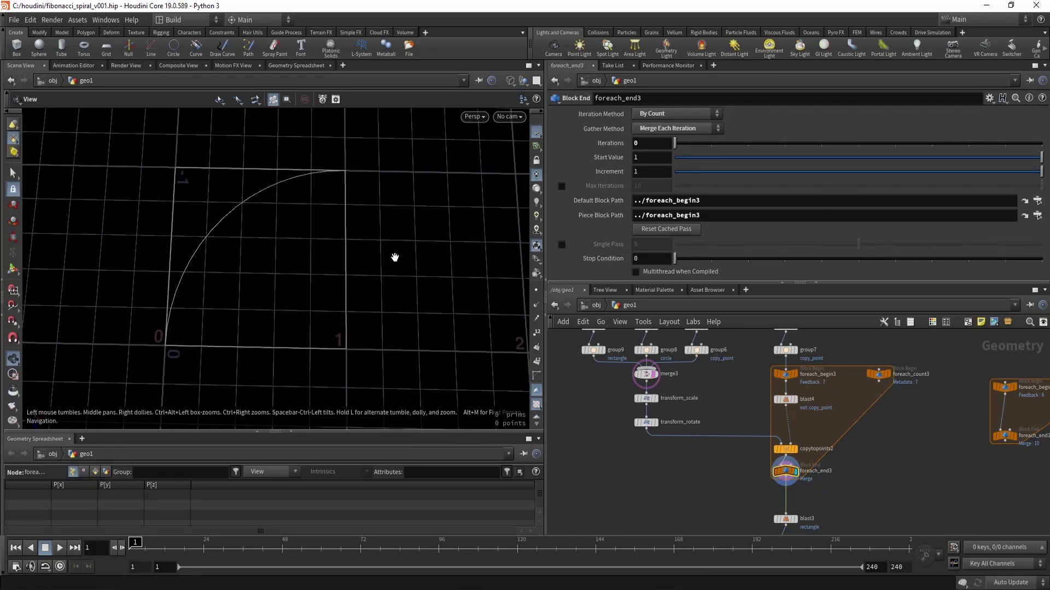
{"action": "left_click_drag", "start_coordinate": [410, 270], "coordinate": [386, 335]}
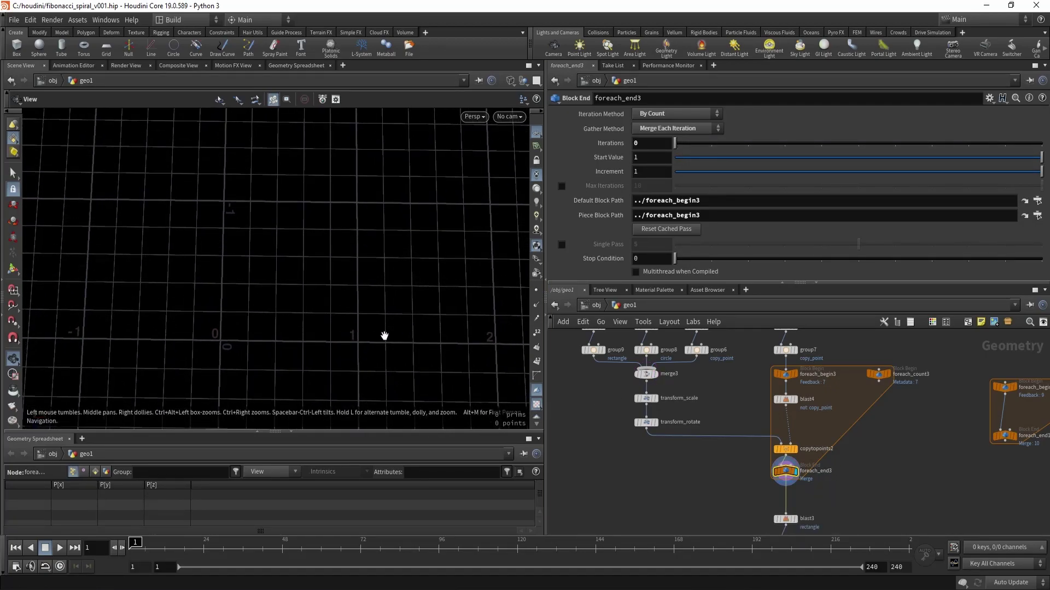
{"action": "left_click", "coordinate": [704, 143]}
{"action": "left_click_drag", "start_coordinate": [403, 272], "coordinate": [398, 298]}
Step: Switch transform_scale's Uniform Scale and transform_rotate's Rotate from their expressions to the evaluated values
{"action": "left_click_drag", "start_coordinate": [607, 389], "coordinate": [671, 404]}
{"action": "left_click", "coordinate": [671, 404]}
{"action": "left_click", "coordinate": [611, 216]}
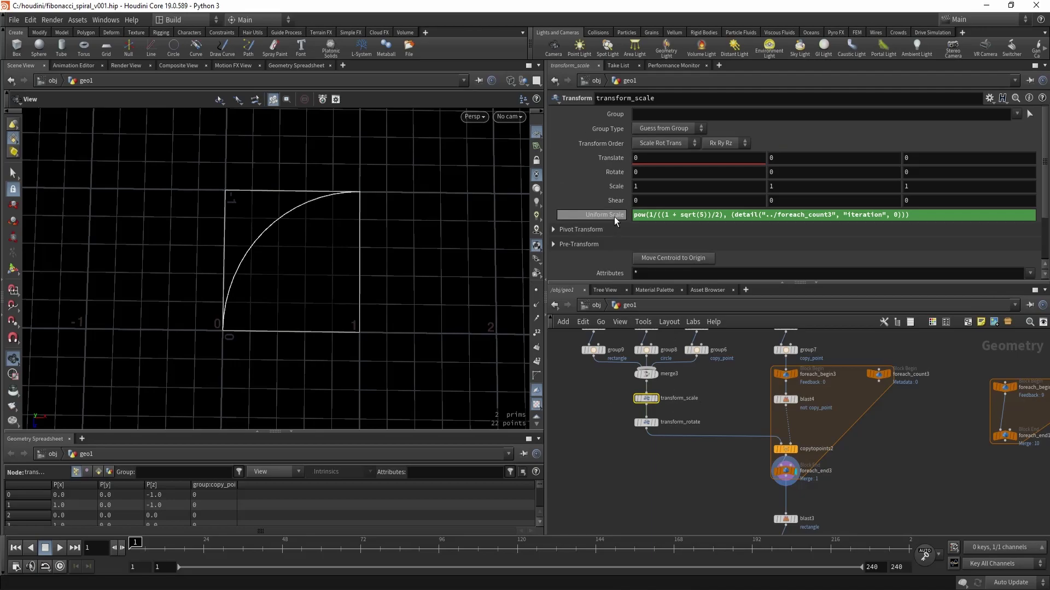
{"action": "left_click", "coordinate": [614, 217]}
{"action": "left_click", "coordinate": [646, 422]}
{"action": "left_click", "coordinate": [616, 229]}
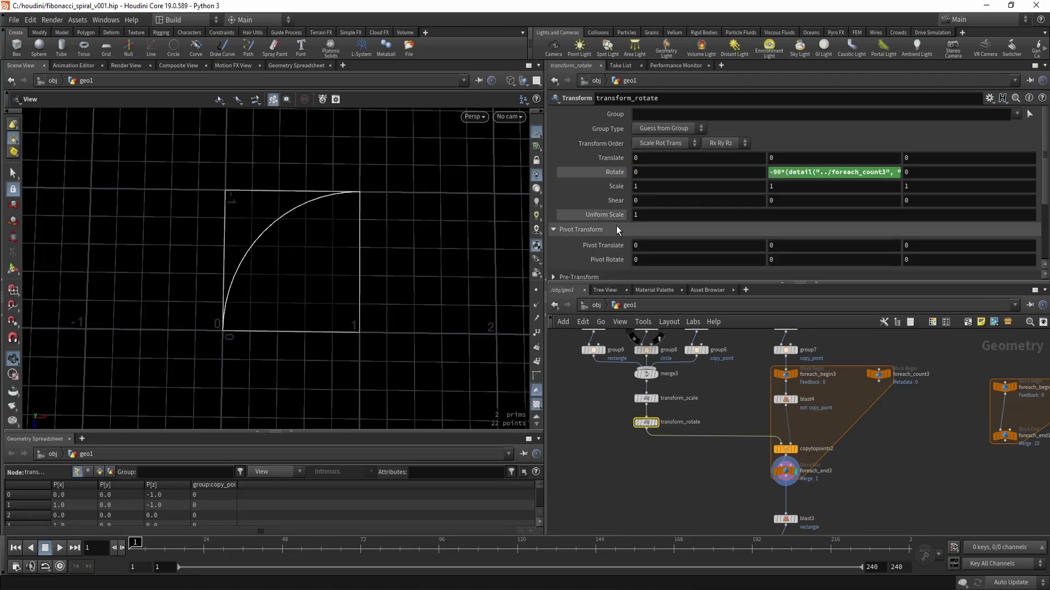
{"action": "left_click", "coordinate": [615, 172]}
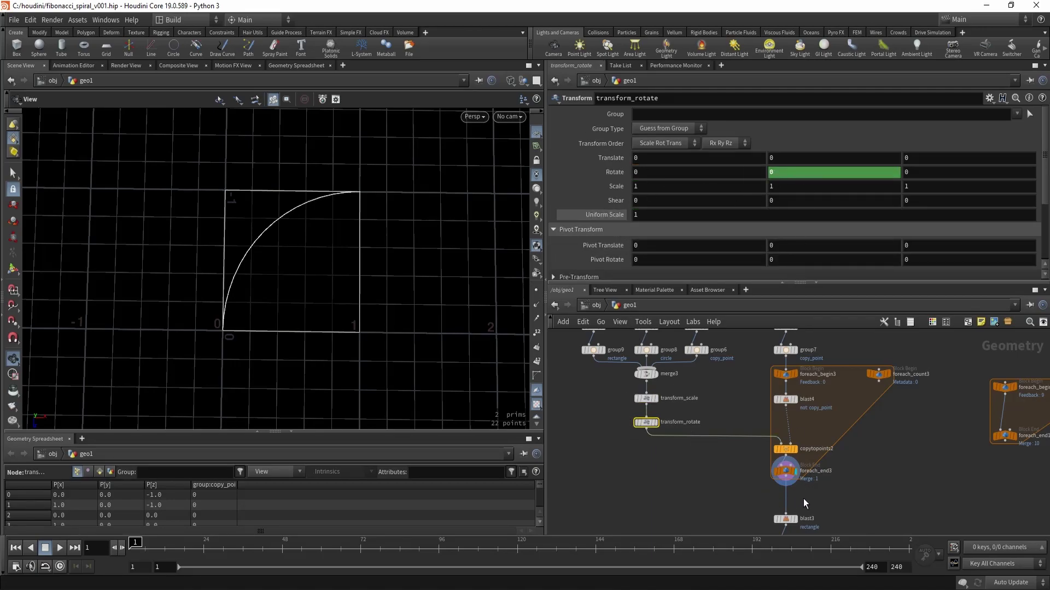
Step: Set foreach_end3's iterations to 2 and check the evaluated rotation of transform_rotate and scale of transform_scale
{"action": "left_click", "coordinate": [780, 474]}
{"action": "double_click", "coordinate": [643, 143]}
{"action": "type", "text": "2"}
{"action": "key", "text": "Return"}
{"action": "left_click", "coordinate": [650, 422]}
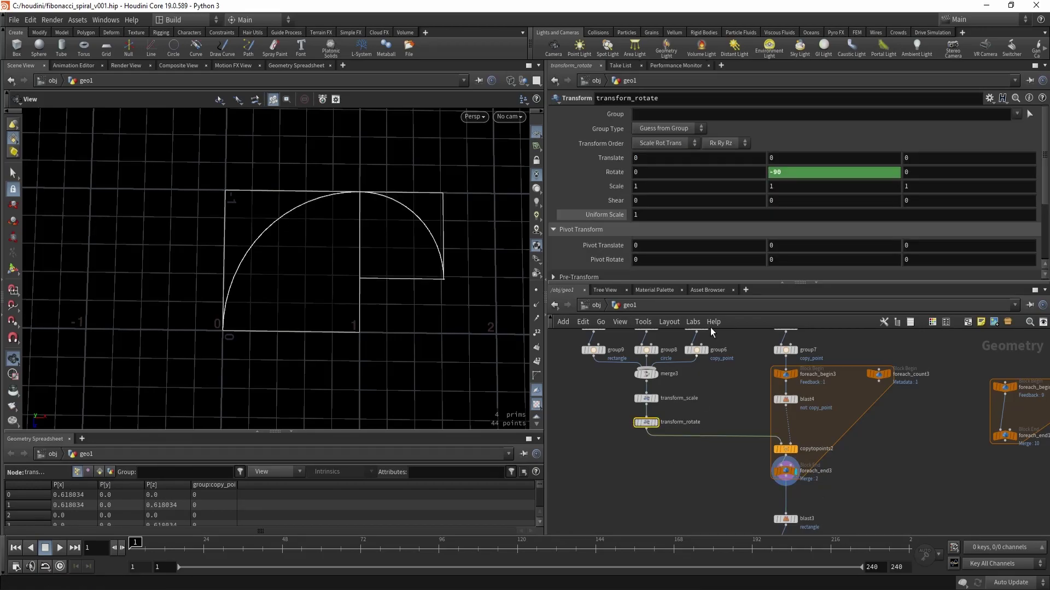
{"action": "left_click", "coordinate": [646, 398]}
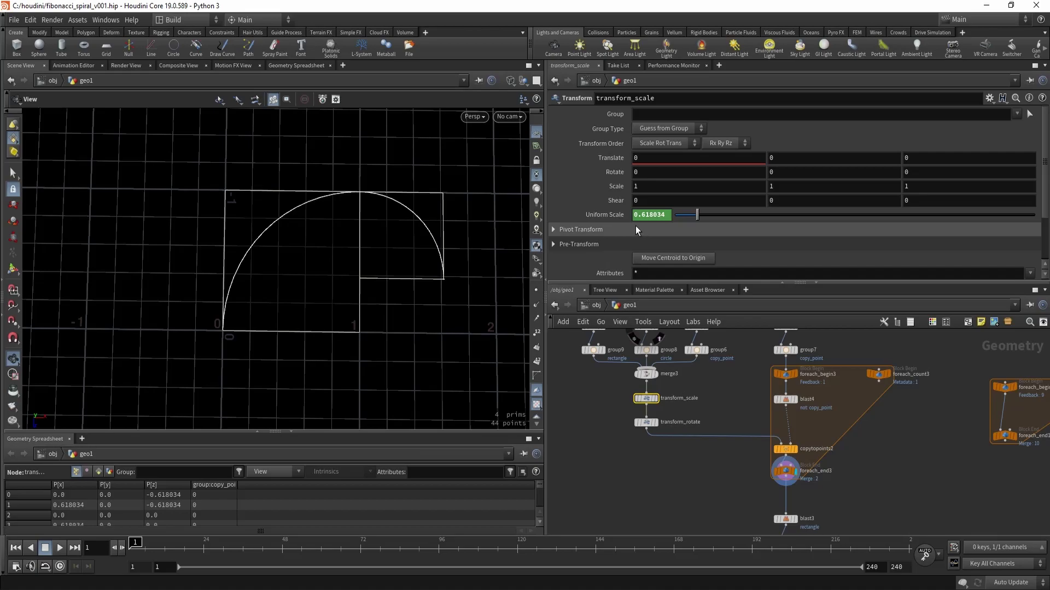
Step: Set foreach_end3's iterations to 3 and check the evaluated uniform scale and Y rotation on the two transform nodes
{"action": "left_click", "coordinate": [788, 475]}
{"action": "left_click", "coordinate": [651, 143]}
{"action": "key", "text": "BackSpace"}
{"action": "type", "text": "3"}
{"action": "key", "text": "Return"}
{"action": "left_click", "coordinate": [645, 398]}
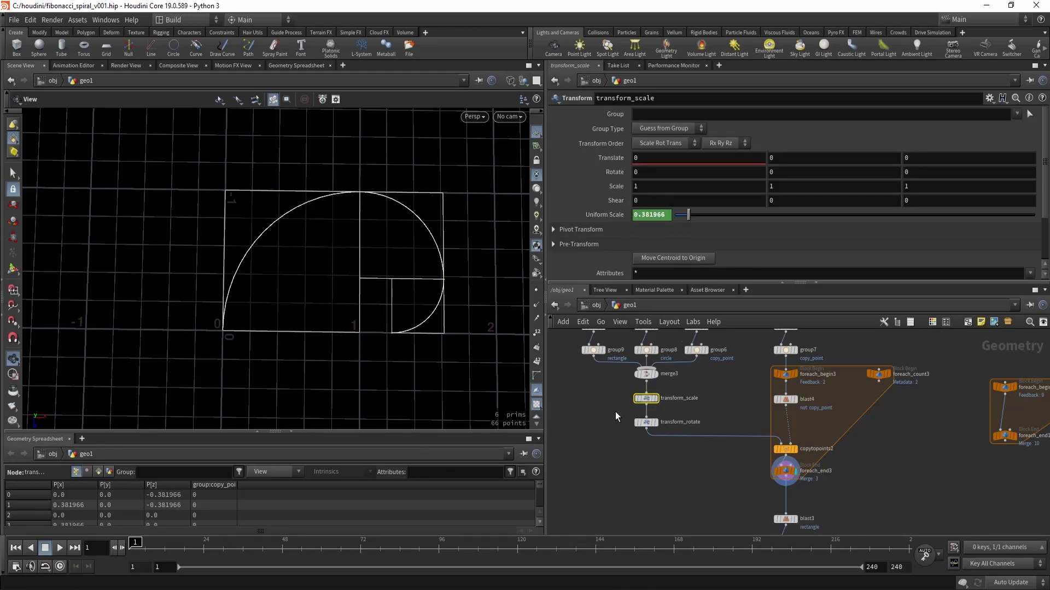
{"action": "left_click", "coordinate": [645, 422]}
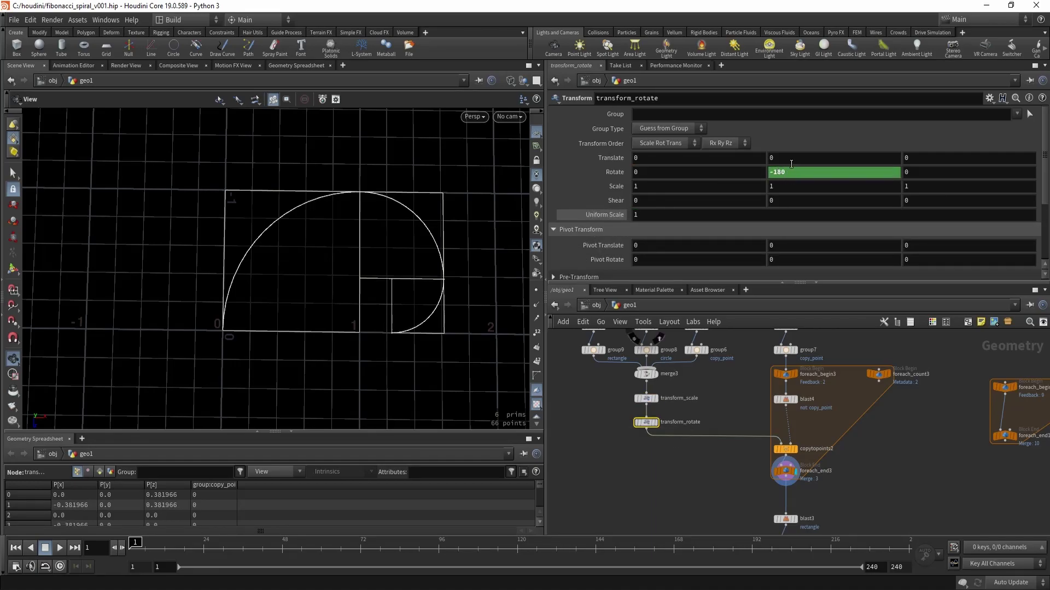
Step: Raise foreach_end3's iterations step by step to 7
{"action": "left_click", "coordinate": [787, 471]}
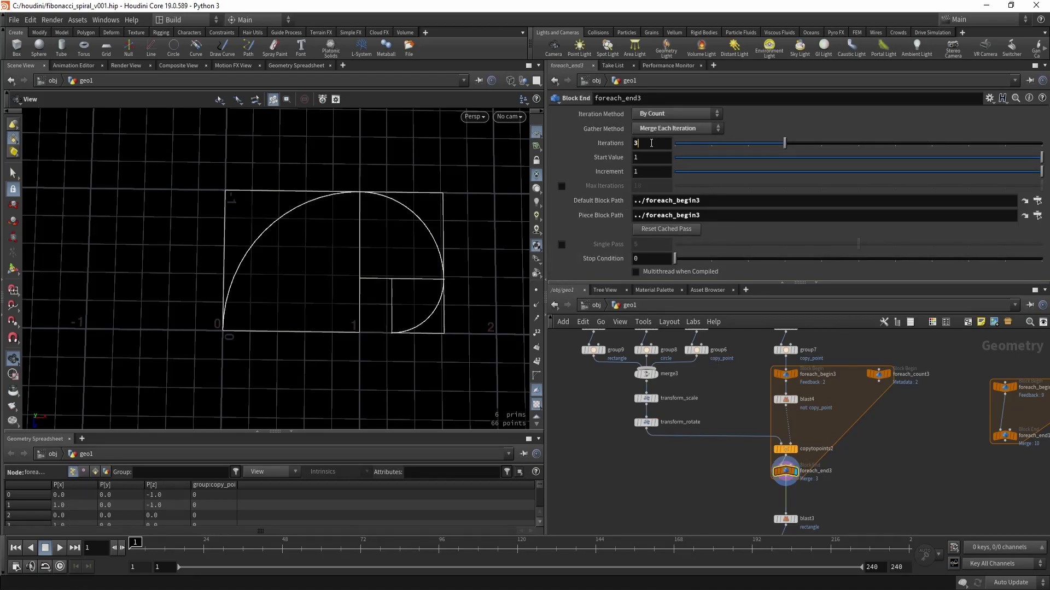
{"action": "scroll", "coordinate": [651, 143], "scroll_direction": "up", "scroll_amount": 2}
{"action": "scroll", "coordinate": [651, 143], "scroll_direction": "up", "scroll_amount": 1}
{"action": "scroll", "coordinate": [651, 143], "scroll_direction": "up", "scroll_amount": 1}
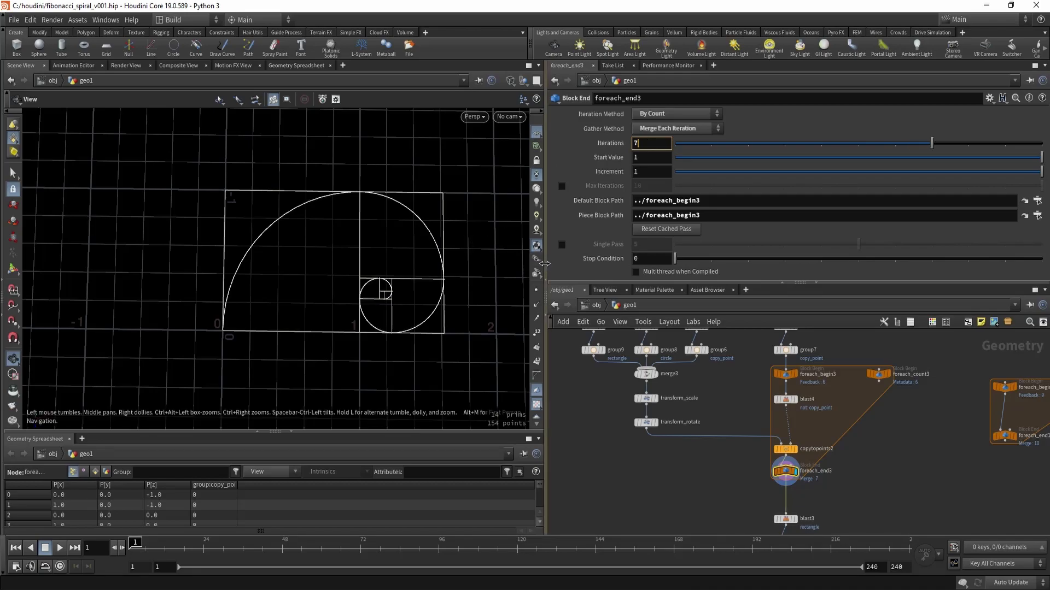
Step: Show the geometry's points and examine how they are spaced along the arcs towards the spiral's centre
{"action": "middle_click_drag", "start_coordinate": [265, 264], "coordinate": [251, 274]}
{"action": "right_click_drag", "start_coordinate": [251, 274], "coordinate": [302, 277]}
{"action": "middle_click_drag", "start_coordinate": [244, 278], "coordinate": [225, 295]}
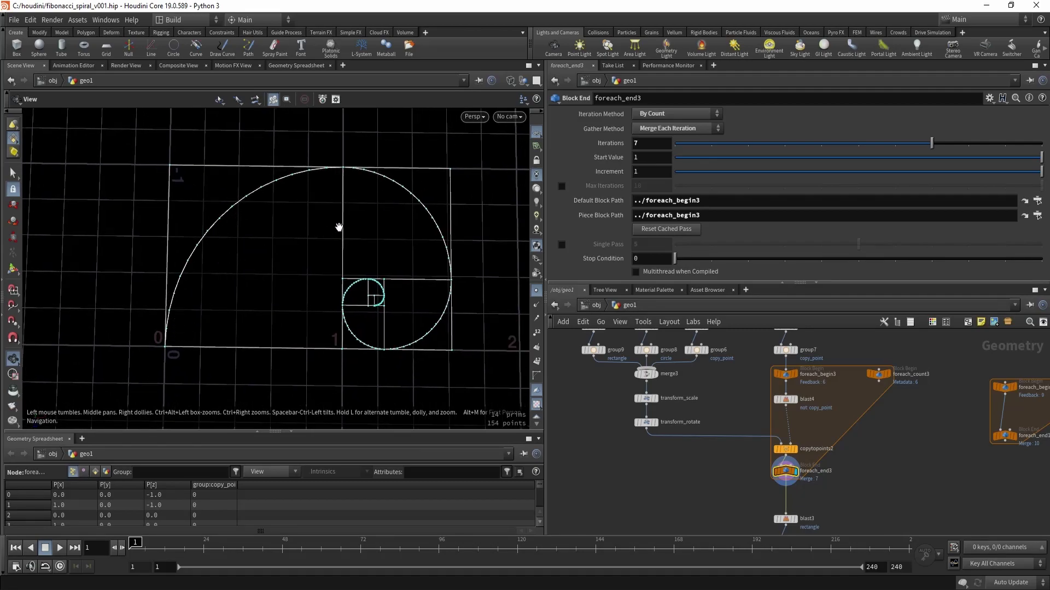
{"action": "middle_click_drag", "start_coordinate": [339, 227], "coordinate": [308, 236]}
{"action": "left_click_drag", "start_coordinate": [379, 244], "coordinate": [380, 257]}
{"action": "right_click_drag", "start_coordinate": [380, 258], "coordinate": [428, 272]}
{"action": "middle_click_drag", "start_coordinate": [385, 261], "coordinate": [404, 240]}
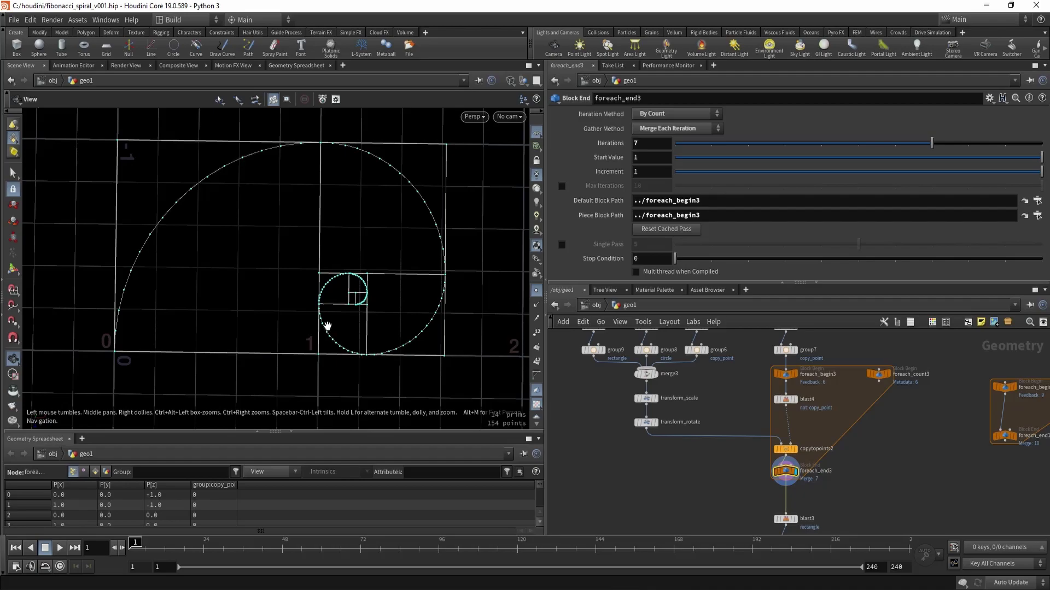
{"action": "right_click_drag", "start_coordinate": [327, 325], "coordinate": [312, 277]}
{"action": "middle_click_drag", "start_coordinate": [319, 267], "coordinate": [310, 287]}
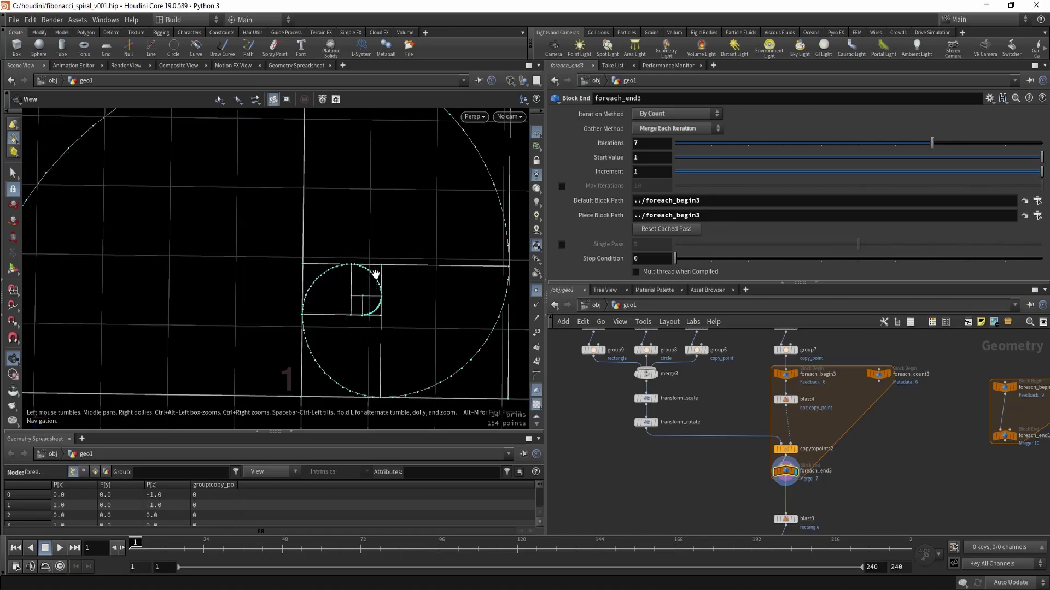
{"action": "right_click_drag", "start_coordinate": [387, 297], "coordinate": [492, 305]}
{"action": "right_click_drag", "start_coordinate": [337, 301], "coordinate": [465, 291]}
Step: Set foreach_end3's iterations to 22
{"action": "double_click", "coordinate": [650, 144]}
{"action": "type", "text": "16"}
{"action": "key", "text": "Return"}
Step: Examine the nested squares and arcs at the spiral's centre up close and compare them with the whole spiral
{"action": "right_click_drag", "start_coordinate": [357, 274], "coordinate": [423, 279]}
{"action": "right_click_drag", "start_coordinate": [320, 299], "coordinate": [347, 302]}
{"action": "middle_click_drag", "start_coordinate": [420, 267], "coordinate": [371, 290]}
{"action": "right_click_drag", "start_coordinate": [371, 290], "coordinate": [384, 251]}
{"action": "scroll", "coordinate": [381, 253], "scroll_direction": "down", "scroll_amount": 4}
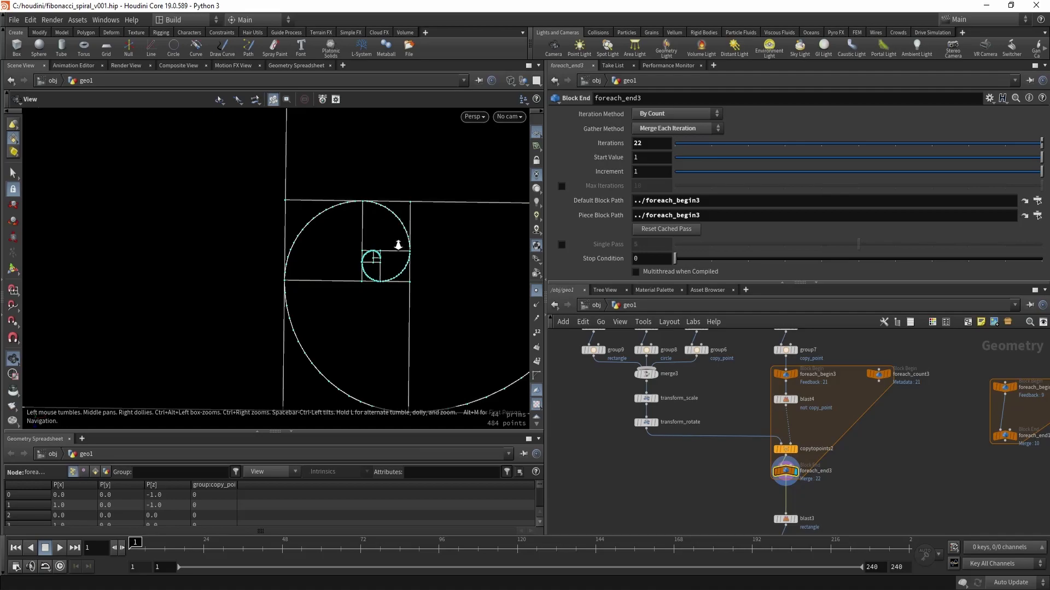
{"action": "scroll", "coordinate": [399, 246], "scroll_direction": "up", "scroll_amount": 4}
{"action": "scroll", "coordinate": [339, 246], "scroll_direction": "down", "scroll_amount": 5}
{"action": "scroll", "coordinate": [307, 257], "scroll_direction": "up", "scroll_amount": 5}
{"action": "scroll", "coordinate": [262, 287], "scroll_direction": "down", "scroll_amount": 4}
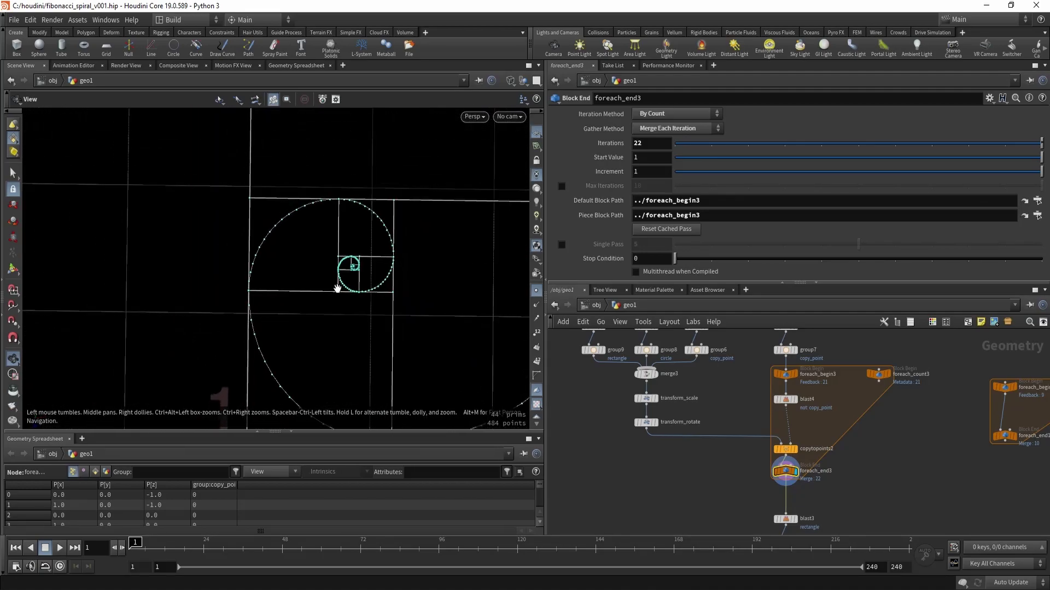
{"action": "scroll", "coordinate": [265, 293], "scroll_direction": "up", "scroll_amount": 5}
{"action": "middle_click_drag", "start_coordinate": [347, 299], "coordinate": [366, 316]}
{"action": "left_click_drag", "start_coordinate": [367, 317], "coordinate": [372, 325]}
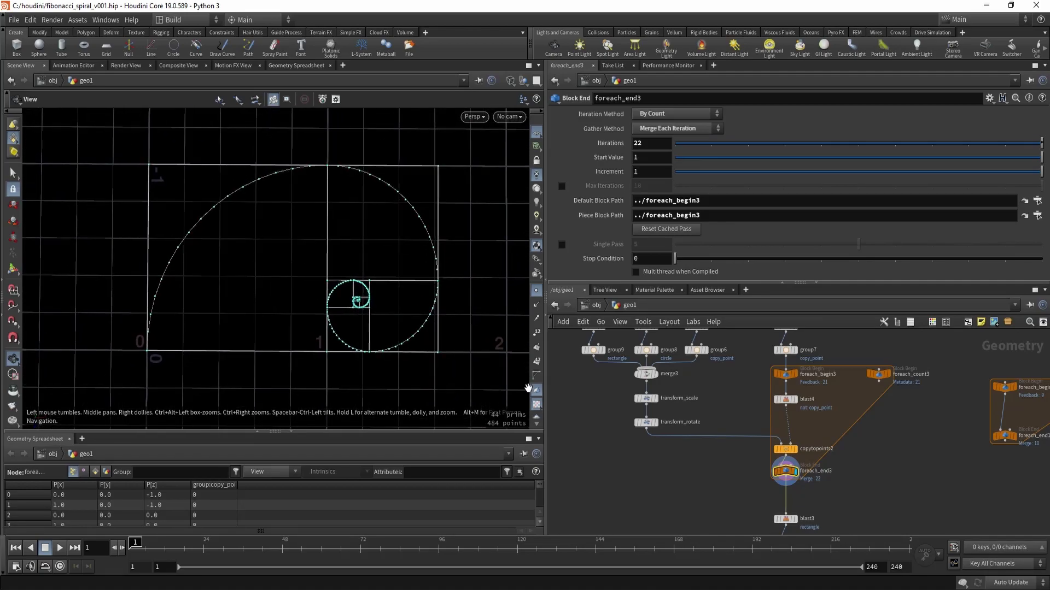
Step: Reduce foreach_end3's iterations to 5 and display blast3 to show the spiral with its rectangle group removed
{"action": "left_click_drag", "start_coordinate": [684, 143], "coordinate": [858, 145]}
{"action": "middle_click_drag", "start_coordinate": [741, 497], "coordinate": [684, 436]}
{"action": "left_click_drag", "start_coordinate": [755, 442], "coordinate": [767, 444]}
{"action": "key", "text": "r"}
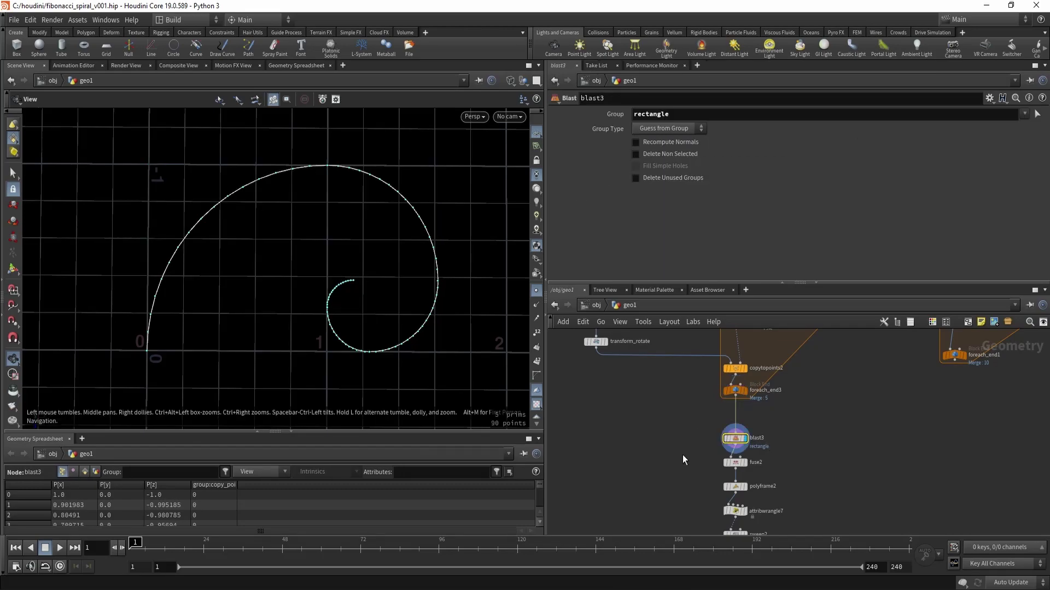
Step: Trace blast3's rectangle group back to the group9 node under grid10, and return to the nodes below blast3
{"action": "middle_click_drag", "start_coordinate": [681, 449], "coordinate": [670, 414]}
{"action": "middle_click_drag", "start_coordinate": [624, 332], "coordinate": [719, 461]}
{"action": "middle_click_drag", "start_coordinate": [639, 391], "coordinate": [647, 402]}
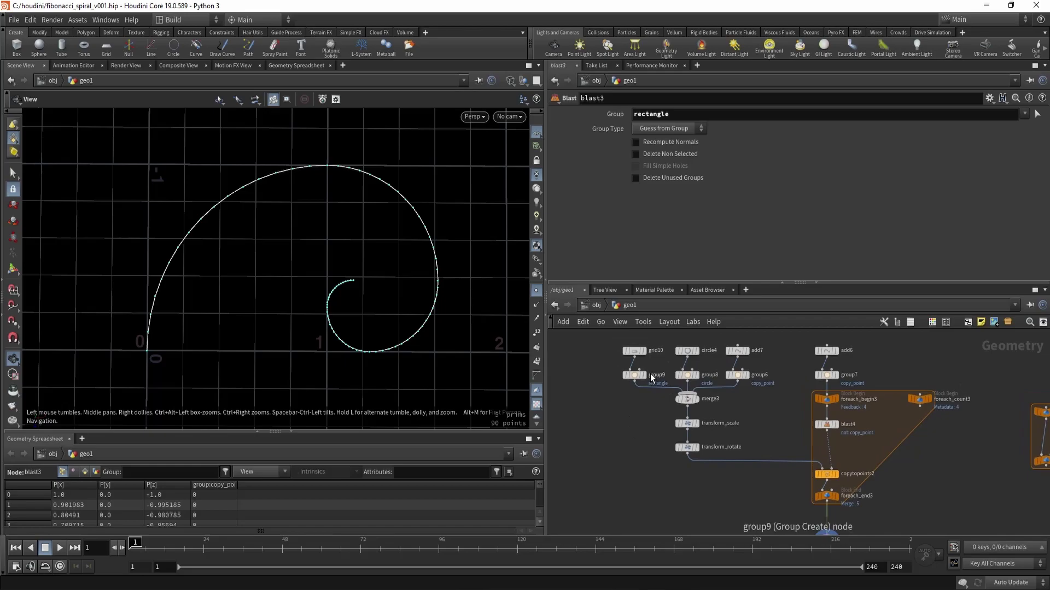
{"action": "middle_click_drag", "start_coordinate": [659, 474], "coordinate": [620, 386]}
{"action": "middle_click_drag", "start_coordinate": [679, 477], "coordinate": [617, 402]}
{"action": "scroll", "coordinate": [768, 397], "scroll_direction": "up", "scroll_amount": 1}
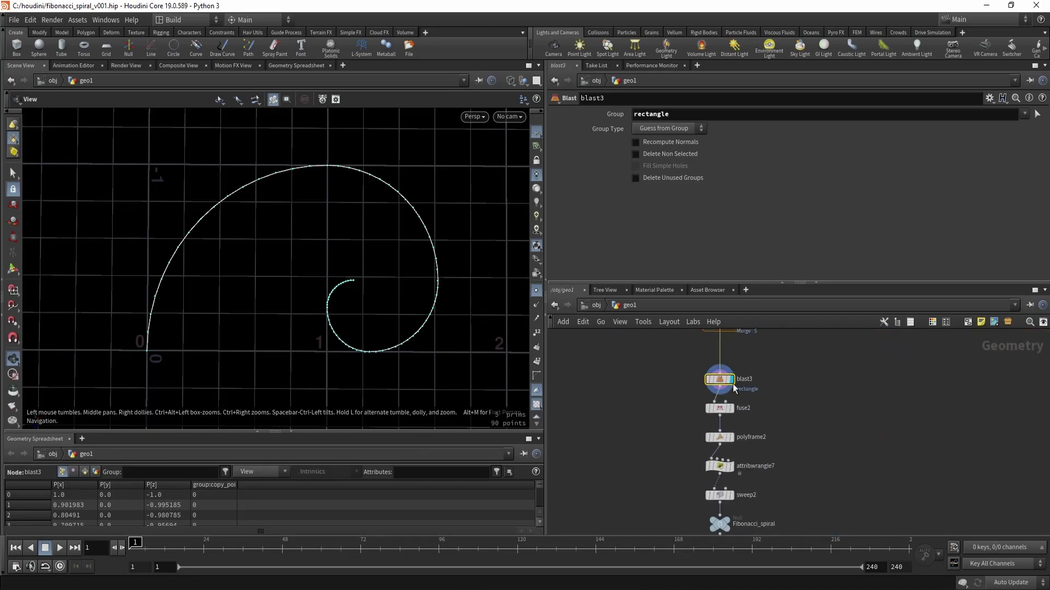
Step: Display fuse2 to inspect the spiral curve with its overlapping points fused
{"action": "left_click", "coordinate": [720, 408]}
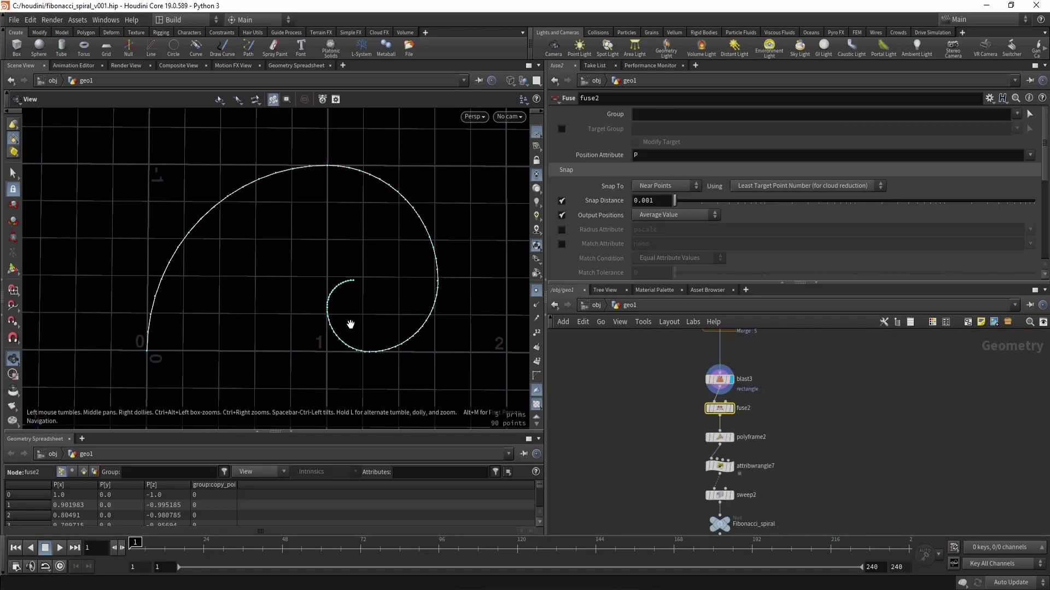
{"action": "scroll", "coordinate": [350, 320], "scroll_direction": "up", "scroll_amount": 3}
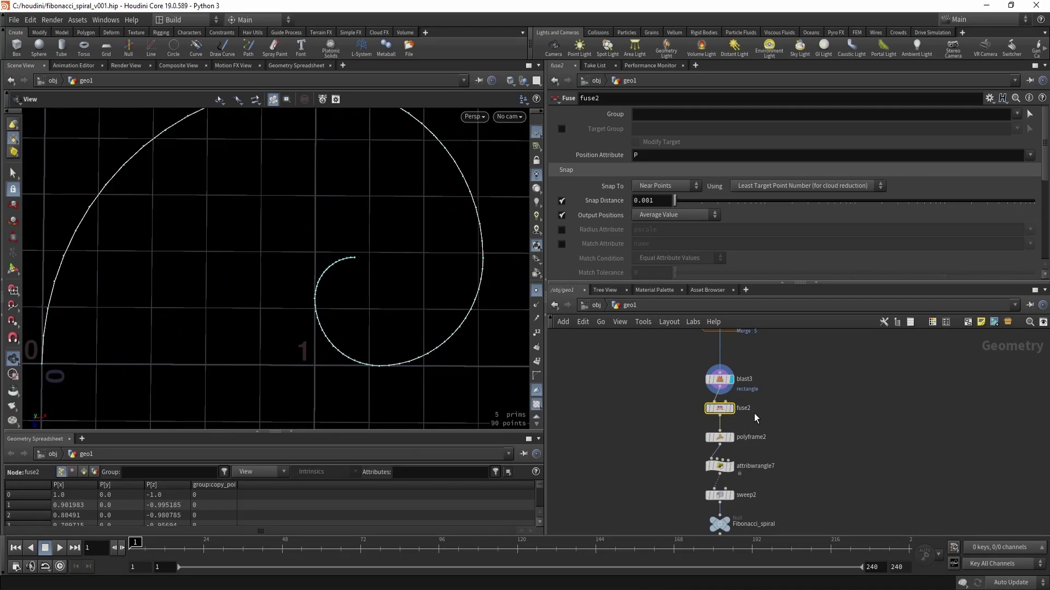
{"action": "key", "text": "r"}
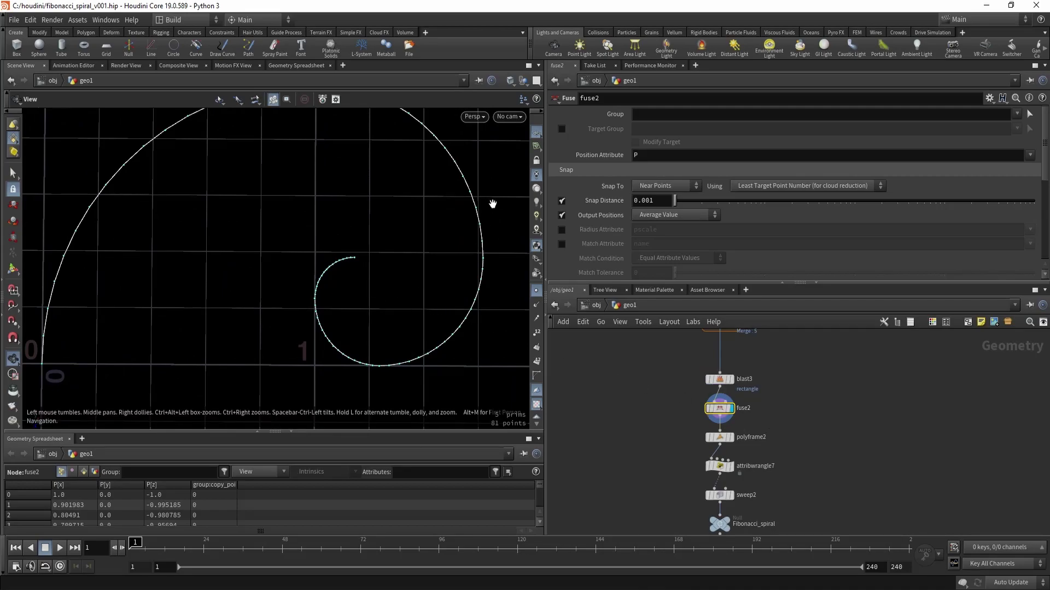
Step: Display polyframe2 with point normals turned on, and review attribwrangle7's up-vector code and result
{"action": "left_click", "coordinate": [705, 424]}
{"action": "key", "text": "r"}
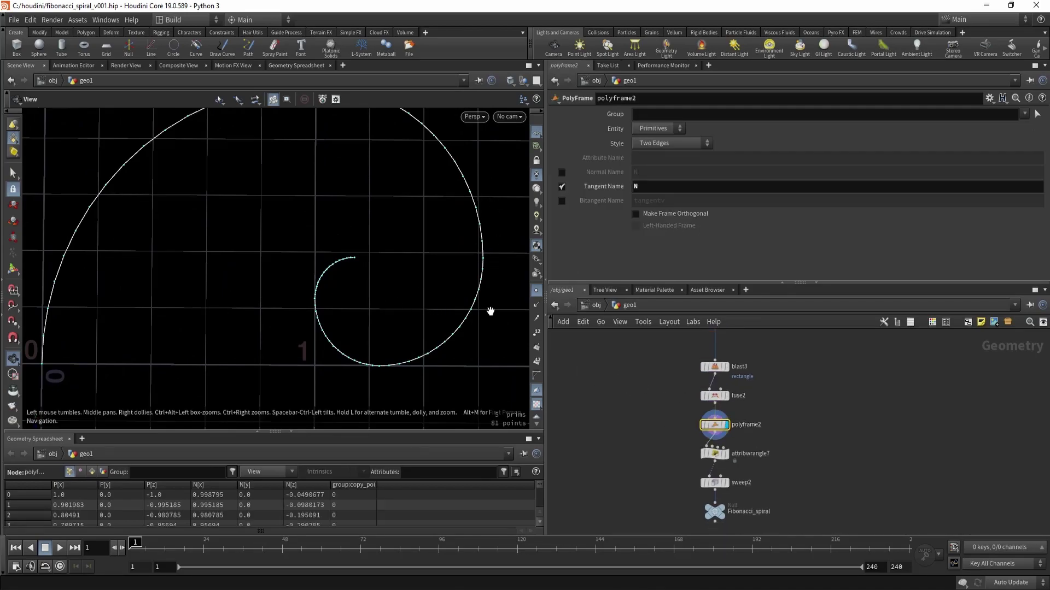
{"action": "left_click", "coordinate": [536, 305]}
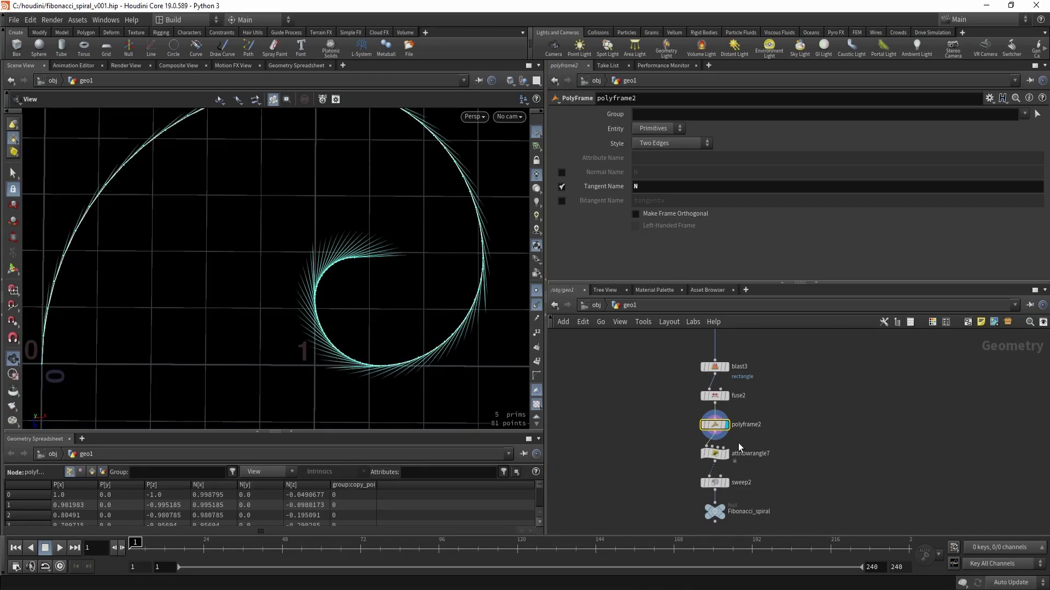
{"action": "left_click", "coordinate": [714, 454]}
{"action": "key", "text": "r"}
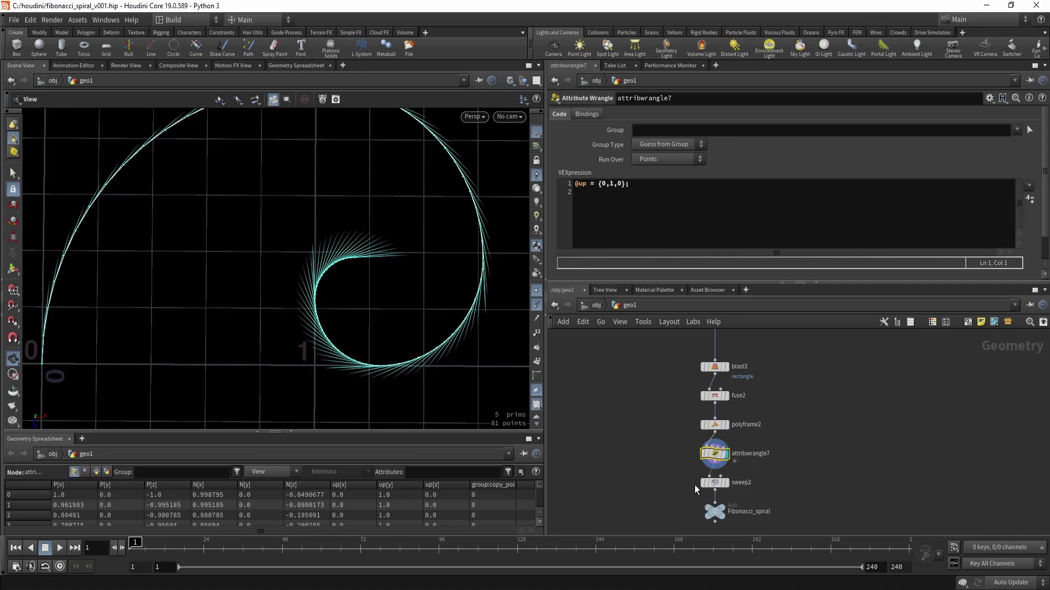
Step: Display sweep2 with point normals turned off and examine its round tube up close from a low angle
{"action": "middle_click_drag", "start_coordinate": [694, 487], "coordinate": [673, 447]}
{"action": "left_click", "coordinate": [713, 454]}
{"action": "key", "text": "r"}
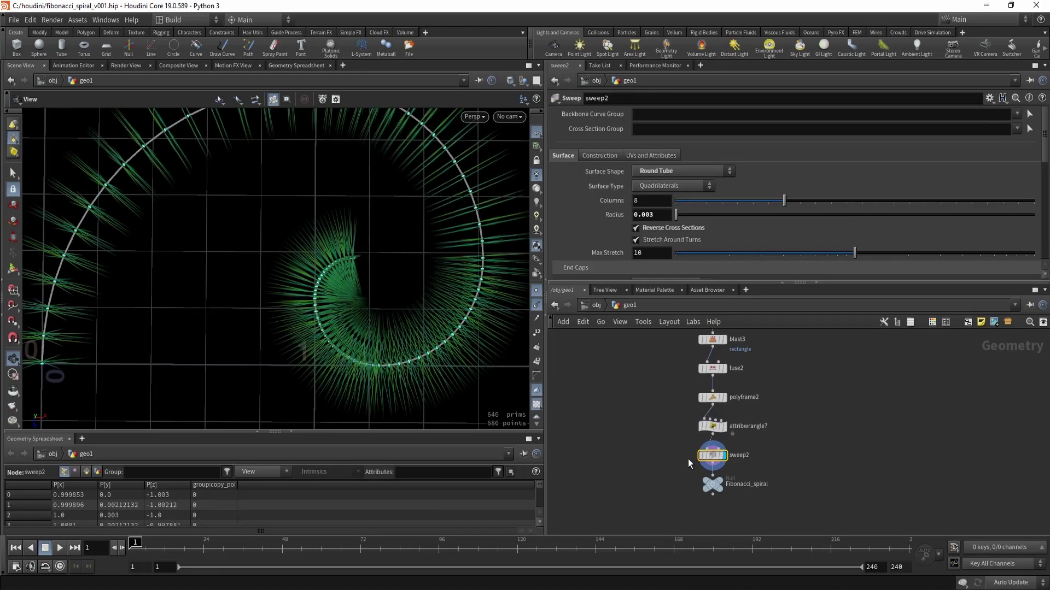
{"action": "left_click", "coordinate": [538, 304]}
{"action": "right_click_drag", "start_coordinate": [330, 291], "coordinate": [435, 276]}
{"action": "scroll", "coordinate": [335, 241], "scroll_direction": "up", "scroll_amount": 2}
{"action": "scroll", "coordinate": [469, 249], "scroll_direction": "up", "scroll_amount": 2}
{"action": "scroll", "coordinate": [363, 265], "scroll_direction": "up", "scroll_amount": 3}
{"action": "mouse_move", "coordinate": [313, 285]}
{"action": "left_mouse_down"}
{"action": "mouse_move", "coordinate": [347, 162]}
{"action": "mouse_move", "coordinate": [335, 162]}
{"action": "left_mouse_up"}
{"action": "key", "text": "shift+w"}
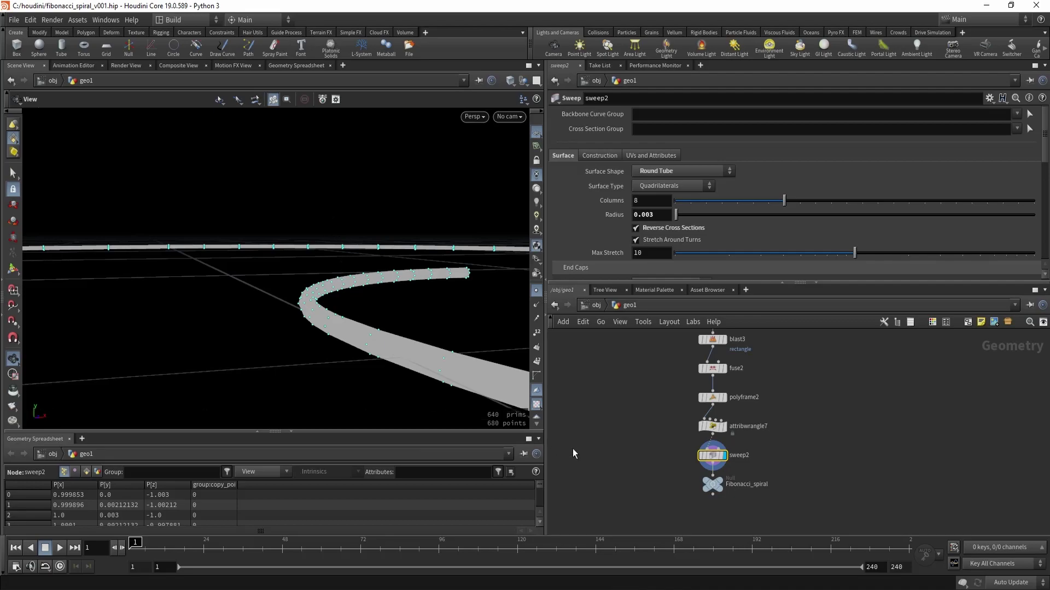
Step: Display the Fibonacci_spiral null as the network's output and view the whole spiral from above
{"action": "left_click_drag", "start_coordinate": [682, 478], "coordinate": [754, 497]}
{"action": "key", "text": "r"}
{"action": "right_click_drag", "start_coordinate": [368, 271], "coordinate": [338, 307]}
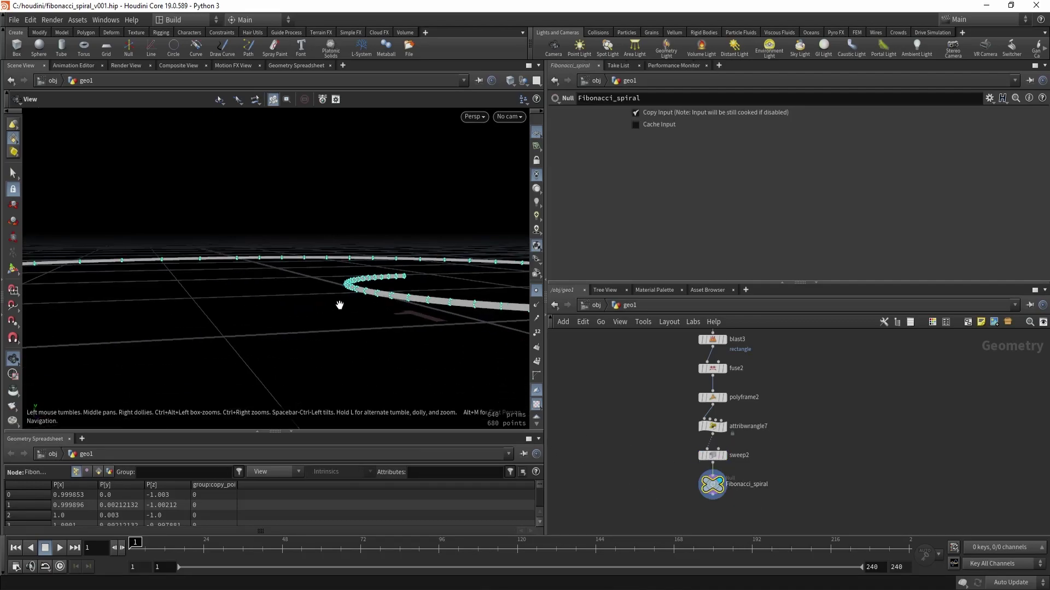
{"action": "mouse_move", "coordinate": [337, 306]}
{"action": "left_mouse_down"}
{"action": "mouse_move", "coordinate": [316, 290]}
{"action": "mouse_move", "coordinate": [316, 311]}
{"action": "mouse_move", "coordinate": [361, 307]}
{"action": "mouse_move", "coordinate": [330, 326]}
{"action": "left_mouse_up"}
{"action": "scroll", "coordinate": [334, 327], "scroll_direction": "up", "scroll_amount": 3}
Step: Set foreach_end3's iterations to 13
{"action": "middle_click_drag", "start_coordinate": [655, 395], "coordinate": [635, 440]}
{"action": "middle_click_drag", "start_coordinate": [642, 413], "coordinate": [638, 477]}
{"action": "middle_click_drag", "start_coordinate": [773, 409], "coordinate": [771, 477]}
{"action": "left_click_drag", "start_coordinate": [610, 466], "coordinate": [698, 493]}
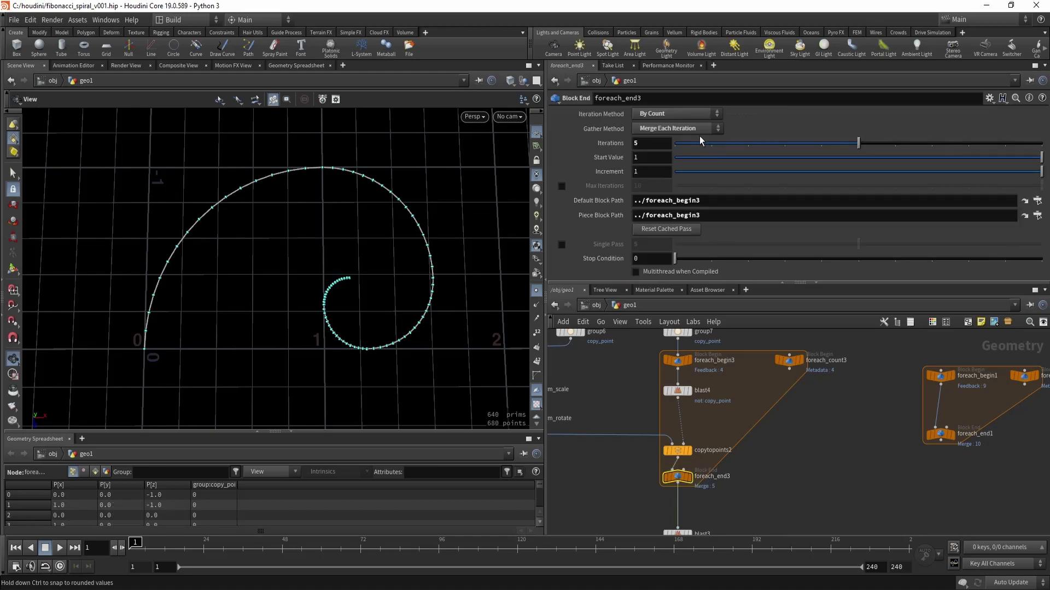
{"action": "key", "text": "BackSpace"}
{"action": "type", "text": "13"}
{"action": "key", "text": "Return"}
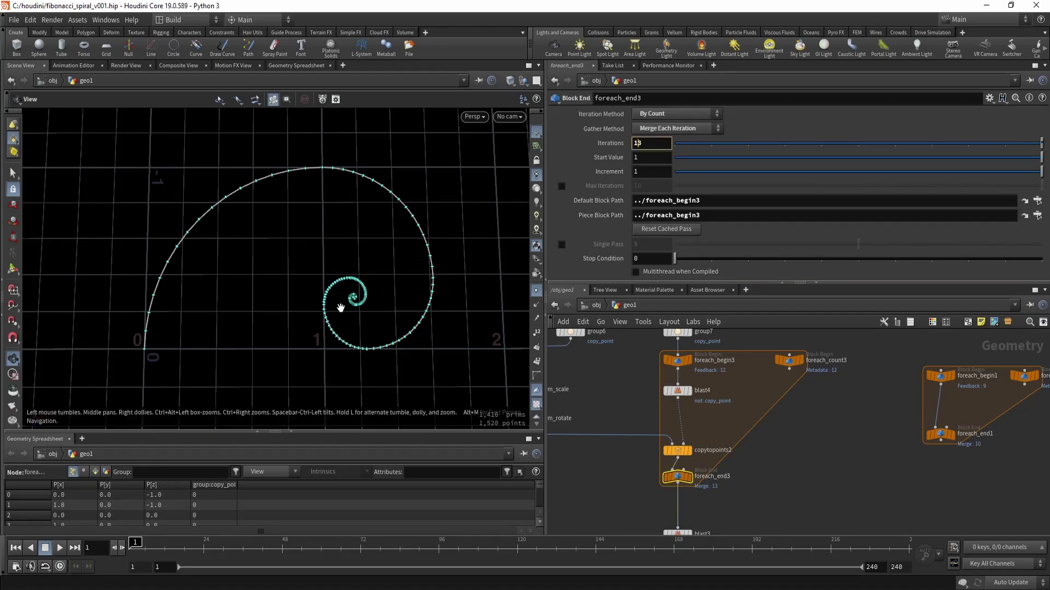
Step: Inspect the tube at the spiral's centre up close and hide the point markers on the whole spiral
{"action": "scroll", "coordinate": [527, 300], "scroll_direction": "up", "scroll_amount": 3}
{"action": "scroll", "coordinate": [440, 291], "scroll_direction": "up", "scroll_amount": 10}
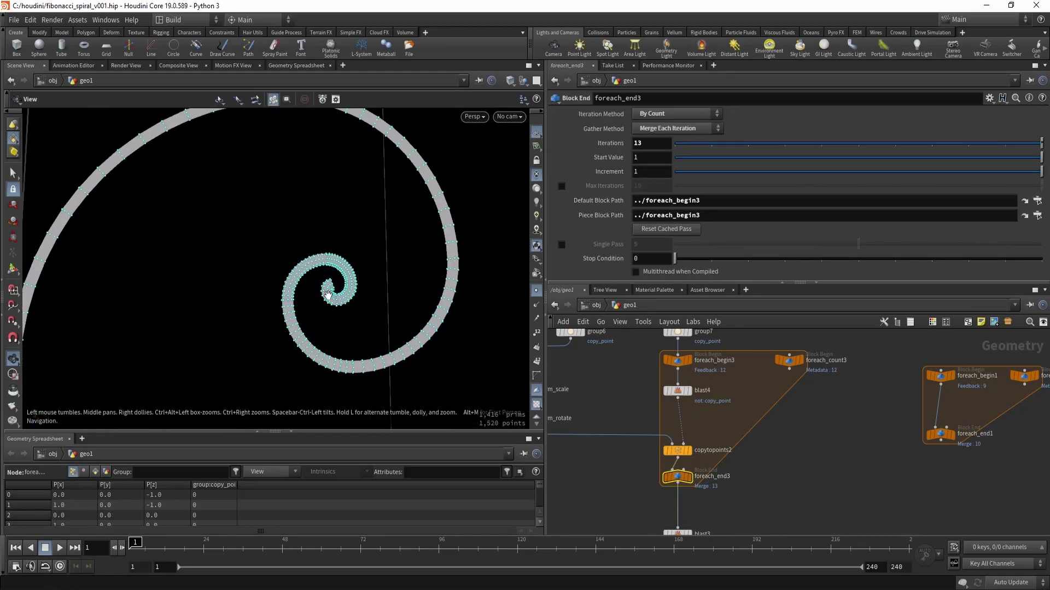
{"action": "right_click_drag", "start_coordinate": [435, 296], "coordinate": [345, 281]}
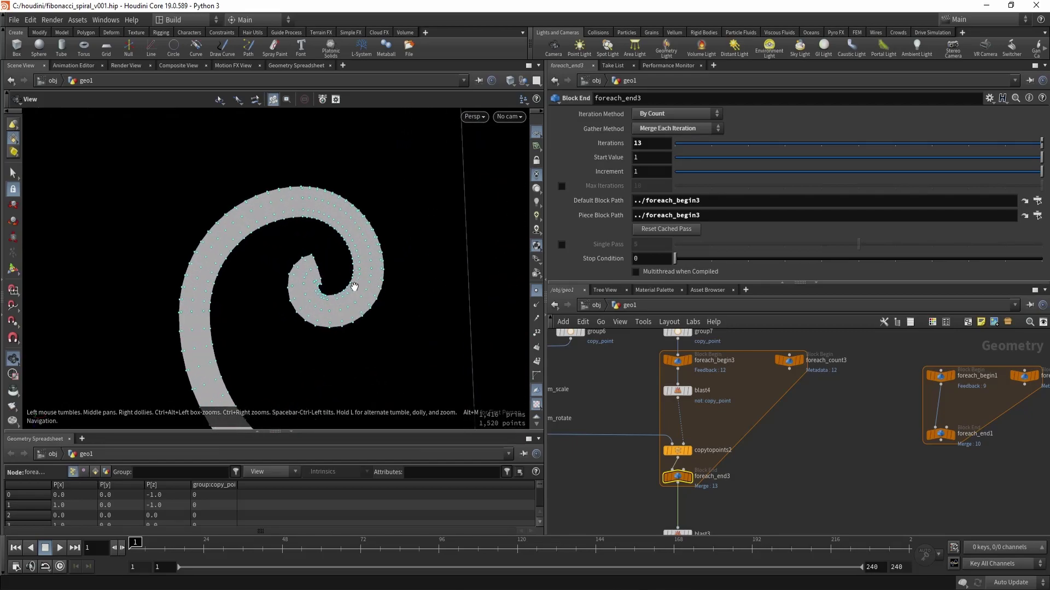
{"action": "scroll", "coordinate": [231, 276], "scroll_direction": "down", "scroll_amount": 10}
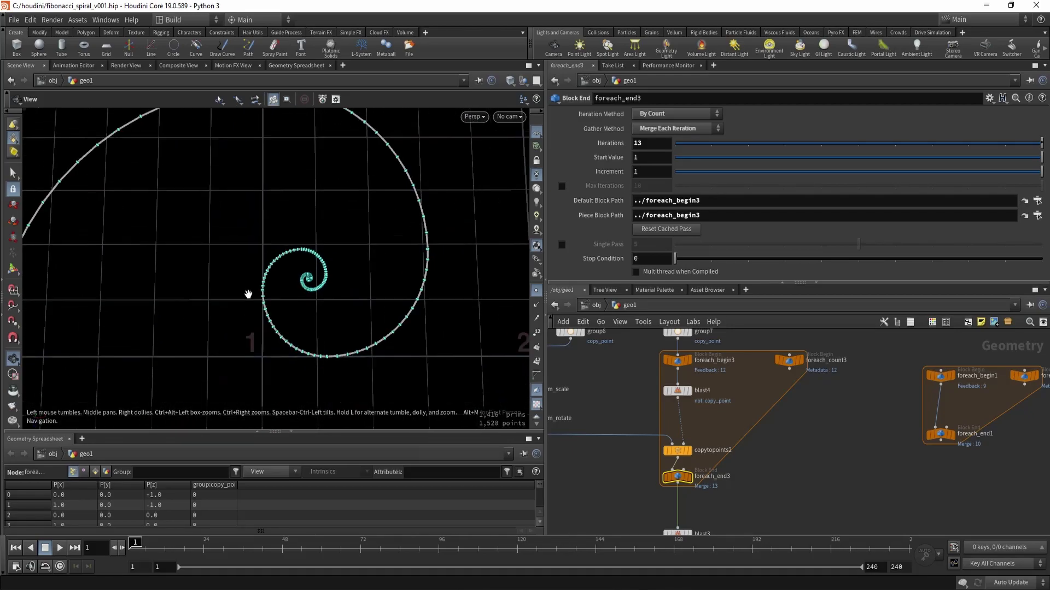
{"action": "middle_click_drag", "start_coordinate": [350, 283], "coordinate": [401, 311]}
{"action": "left_click", "coordinate": [537, 291]}
{"action": "left_click_drag", "start_coordinate": [363, 299], "coordinate": [360, 304]}
{"action": "right_click_drag", "start_coordinate": [360, 305], "coordinate": [396, 323]}
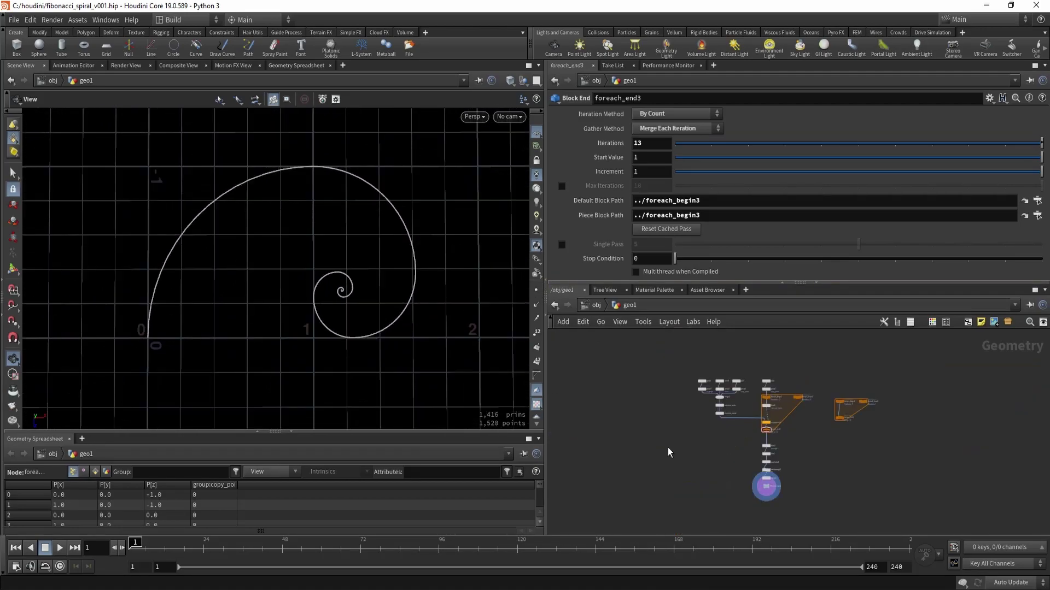